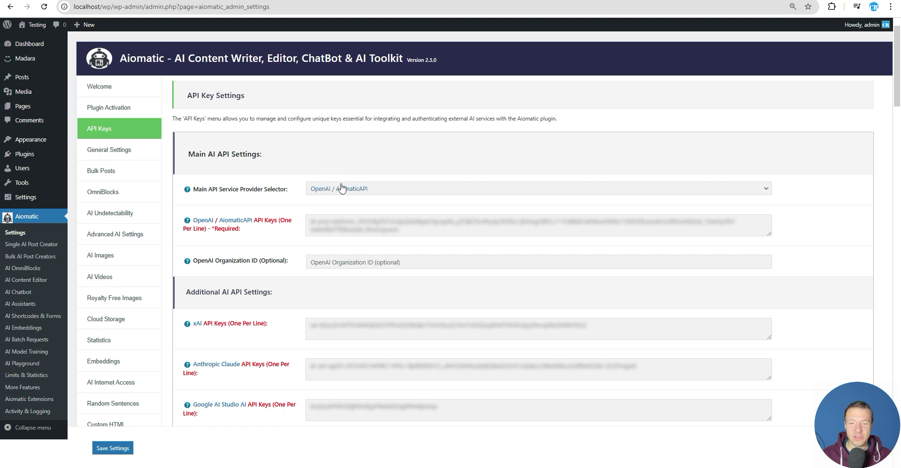
- Set Microsoft Azure as Aiomatic's main AI service provider
{"action": "left_click", "coordinate": [324, 193]}
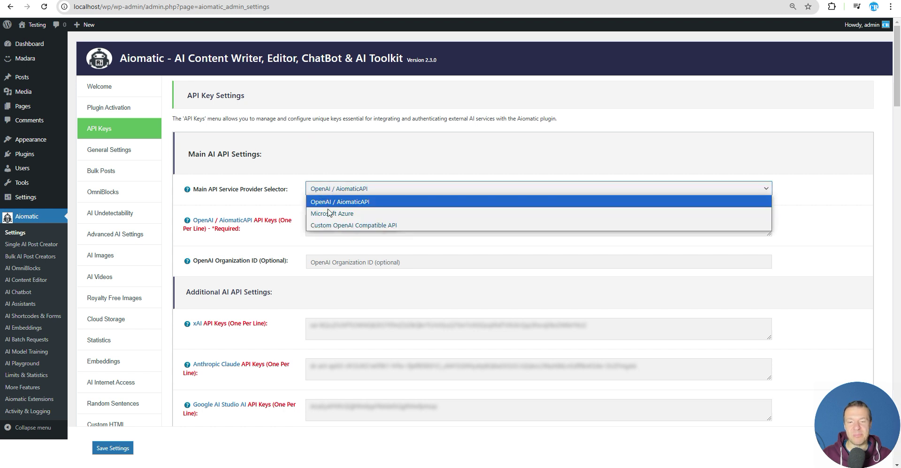
{"action": "left_click", "coordinate": [331, 212]}
{"action": "scroll", "coordinate": [270, 329], "scroll_direction": "down", "scroll_amount": 4}
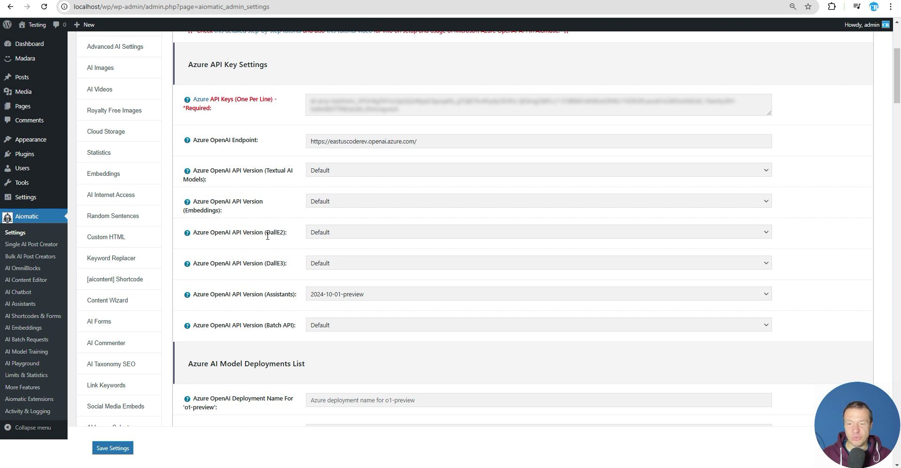
{"action": "scroll", "coordinate": [261, 262], "scroll_direction": "up", "scroll_amount": 4}
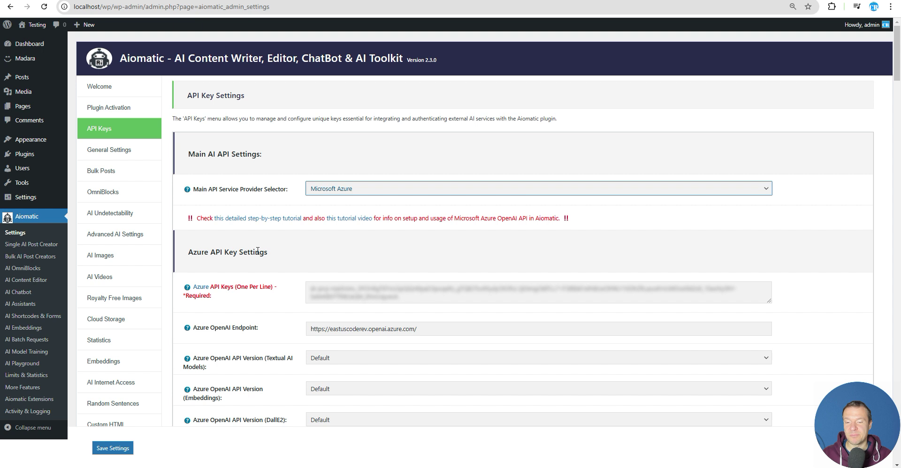
{"action": "scroll", "coordinate": [315, 260], "scroll_direction": "down", "scroll_amount": 3}
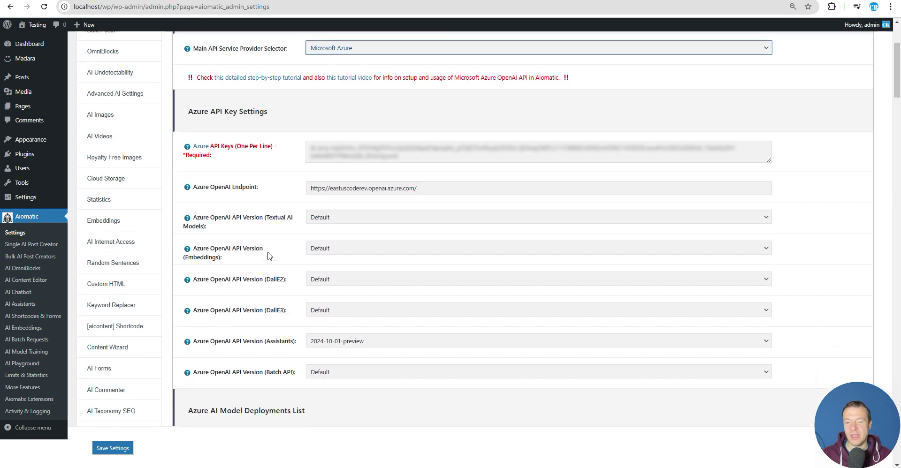
{"action": "scroll", "coordinate": [371, 152], "scroll_direction": "up", "scroll_amount": 1}
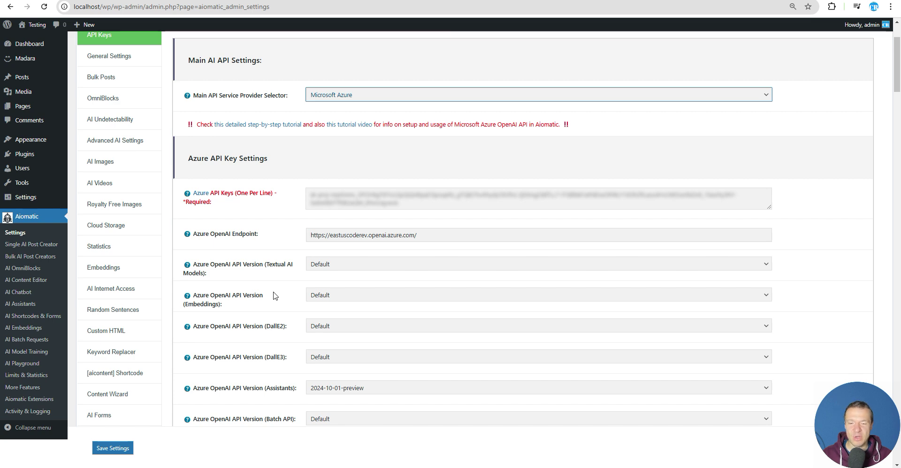
- Review the Azure API Key Settings and deployment name fields now shown
{"action": "scroll", "coordinate": [275, 295], "scroll_direction": "down", "scroll_amount": 8}
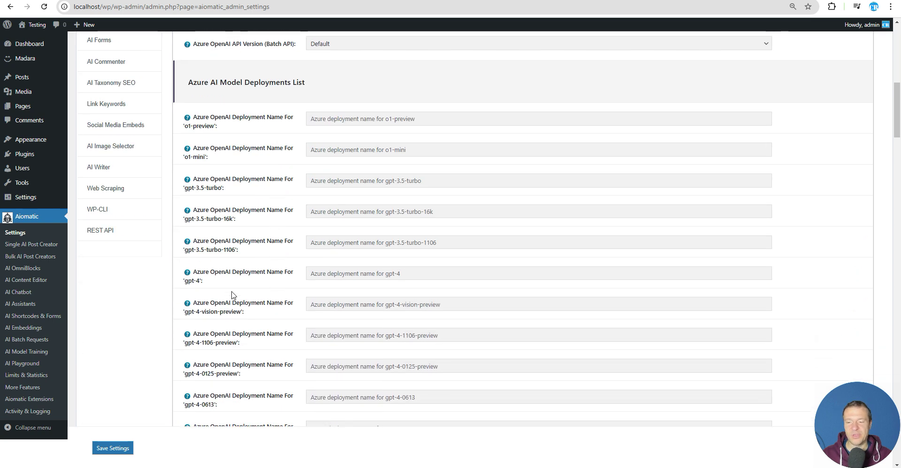
{"action": "scroll", "coordinate": [232, 295], "scroll_direction": "down", "scroll_amount": 8}
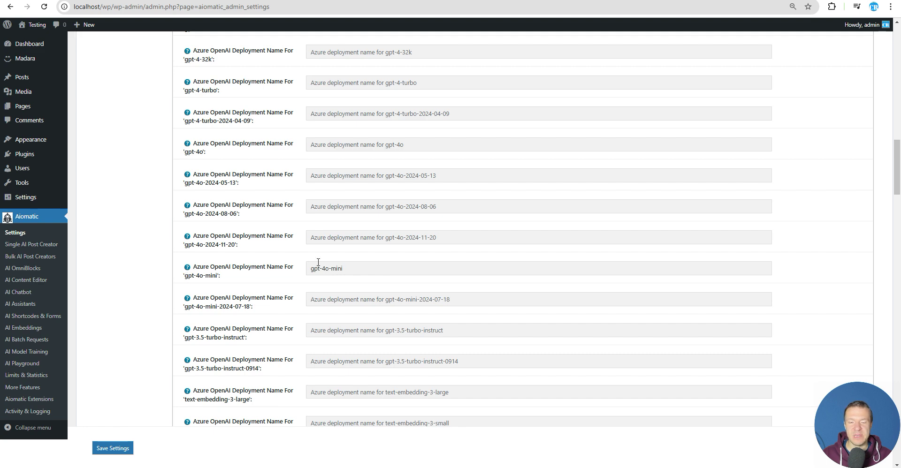
{"action": "scroll", "coordinate": [228, 306], "scroll_direction": "up", "scroll_amount": 20}
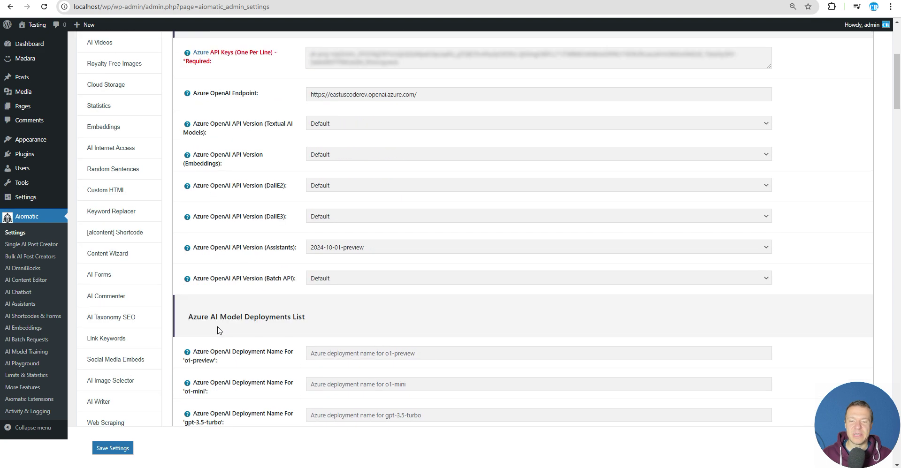
{"action": "scroll", "coordinate": [218, 327], "scroll_direction": "down", "scroll_amount": 3}
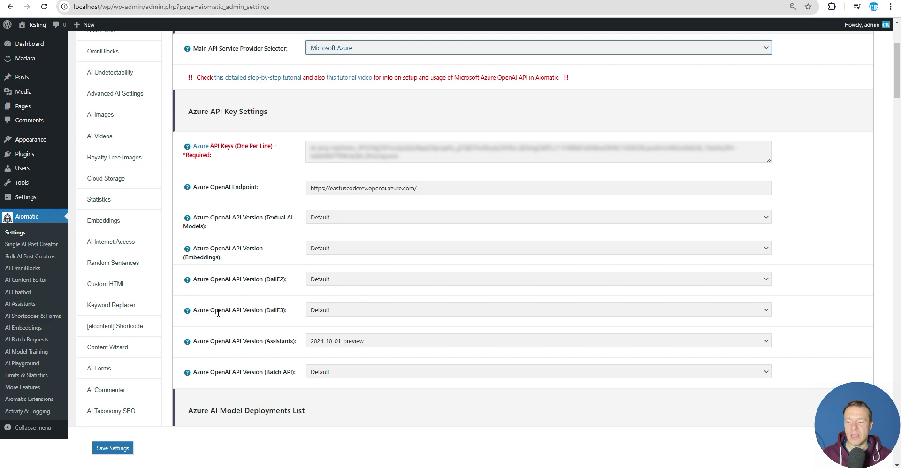
{"action": "scroll", "coordinate": [207, 319], "scroll_direction": "up", "scroll_amount": 3}
{"action": "scroll", "coordinate": [193, 239], "scroll_direction": "down", "scroll_amount": 10}
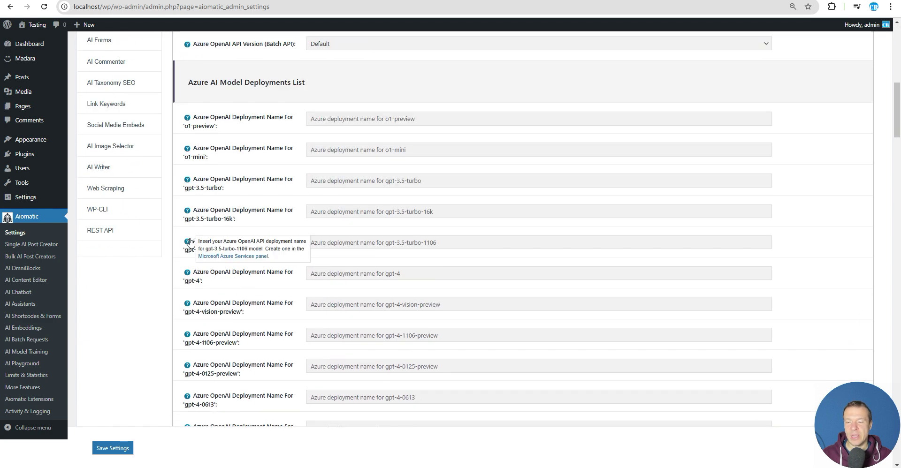
{"action": "mouse_move", "coordinate": [189, 319]}
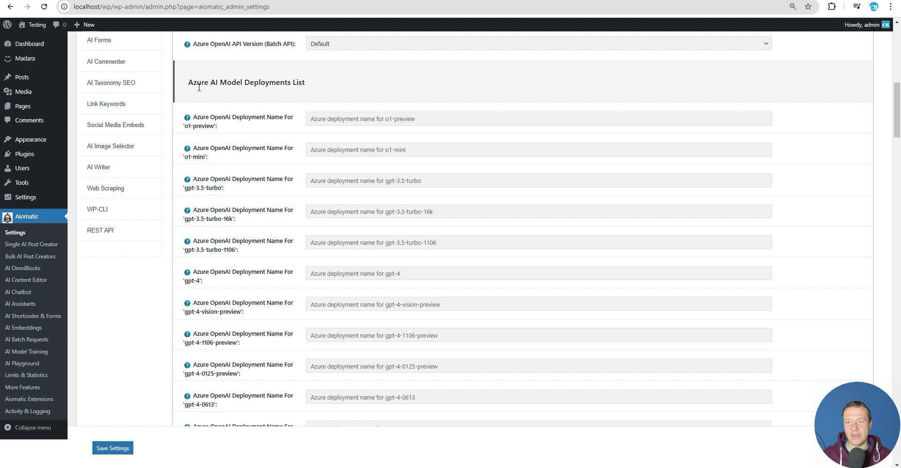
{"action": "mouse_move", "coordinate": [187, 118]}
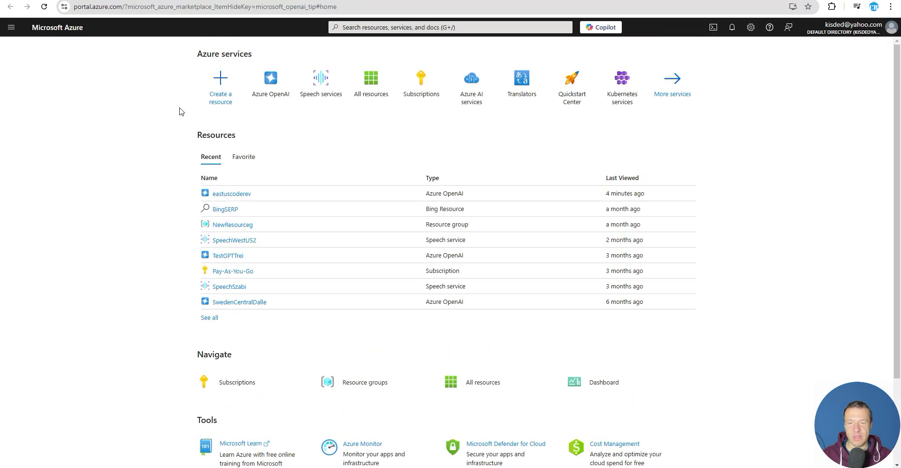
- Open the eastuscoderev Azure OpenAI resource and launch it in the Azure AI Foundry portal
{"action": "left_click", "coordinate": [239, 194]}
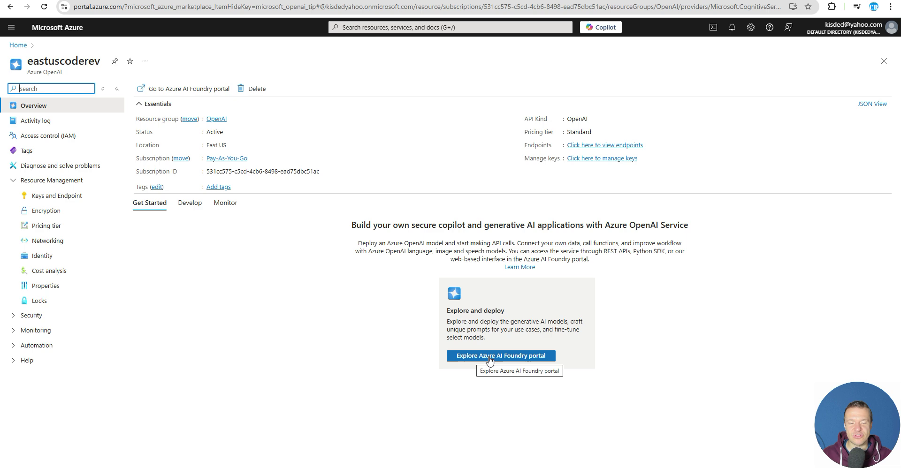
{"action": "left_click", "coordinate": [489, 360]}
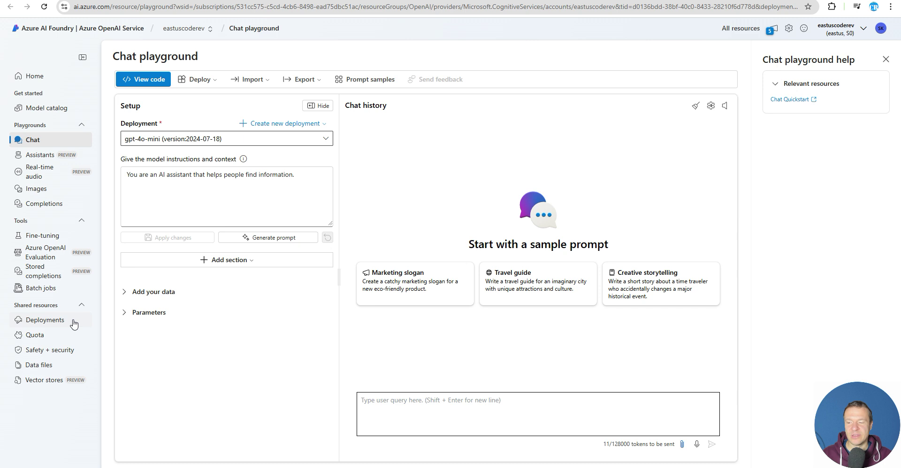
- Show the eastuscoderev resource's Model deployments page under Shared resources
{"action": "left_click", "coordinate": [38, 324]}
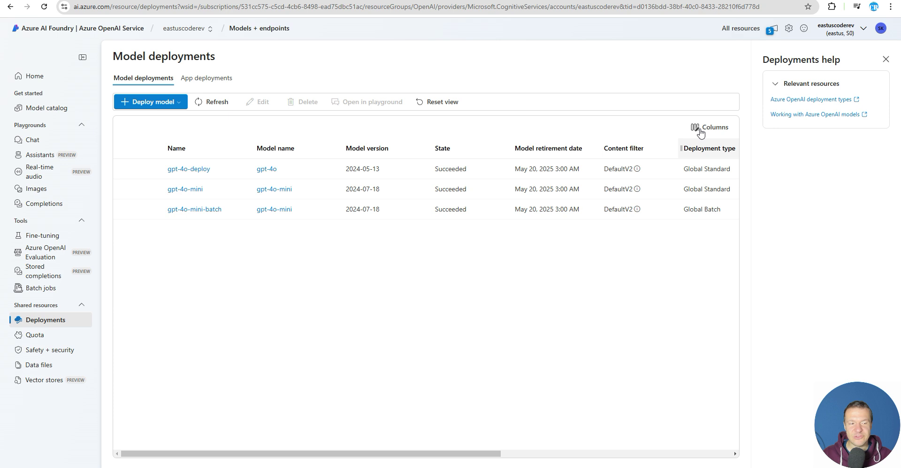
- Start deploying a base model and confirm gpt-4o-mini as the model
{"action": "left_click", "coordinate": [149, 102]}
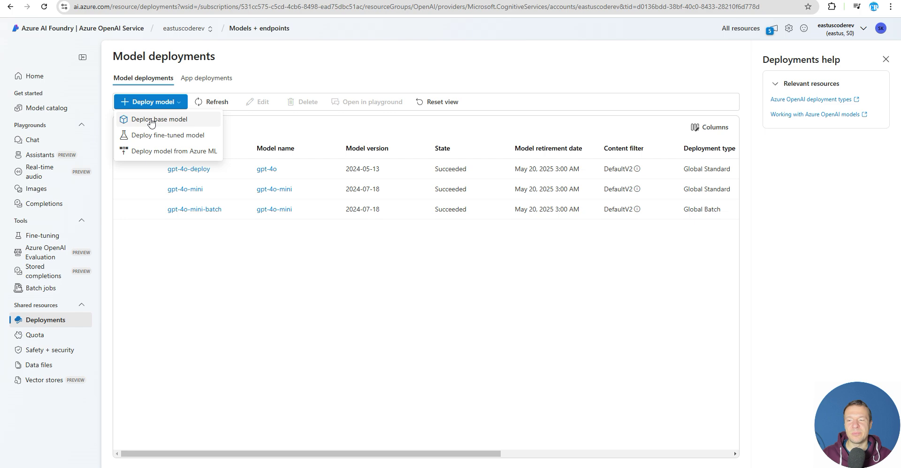
{"action": "left_click", "coordinate": [151, 120]}
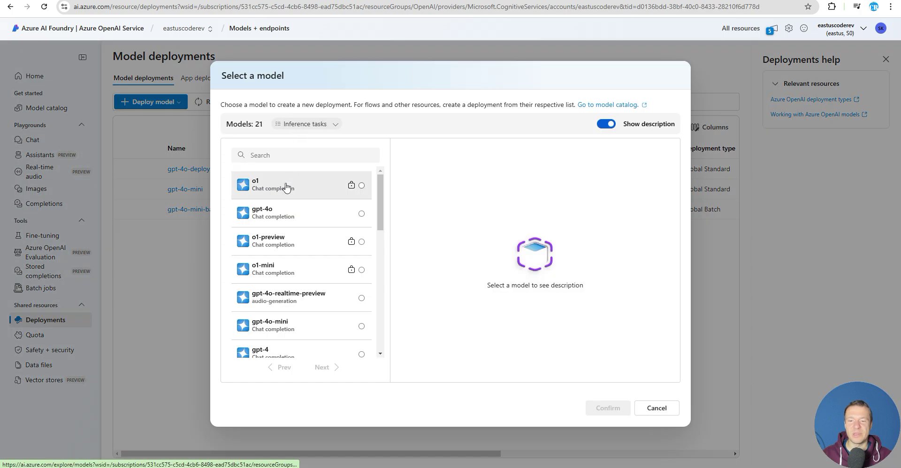
{"action": "scroll", "coordinate": [299, 269], "scroll_direction": "down", "scroll_amount": 3}
{"action": "scroll", "coordinate": [299, 271], "scroll_direction": "up", "scroll_amount": 1}
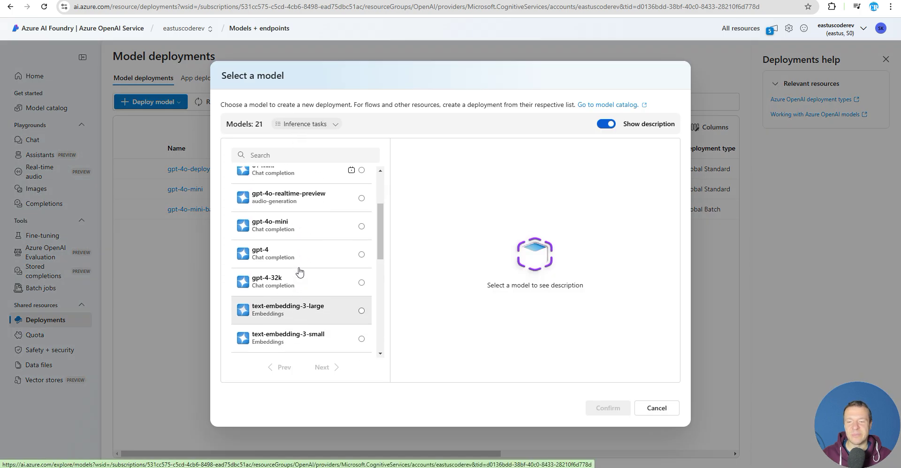
{"action": "left_click", "coordinate": [293, 237]}
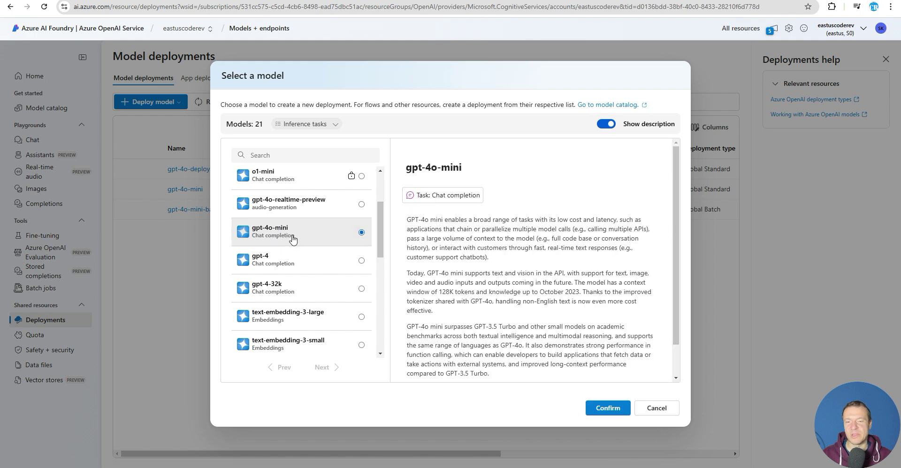
{"action": "scroll", "coordinate": [470, 250], "scroll_direction": "down", "scroll_amount": 1}
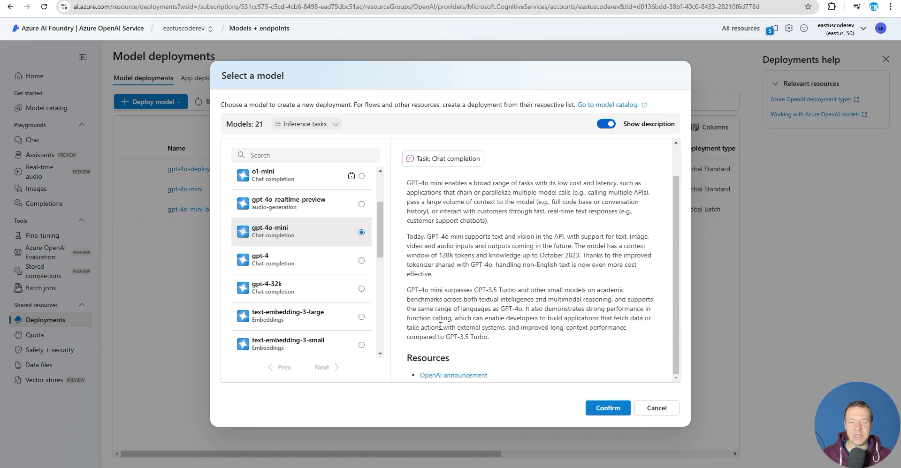
{"action": "left_click", "coordinate": [595, 411]}
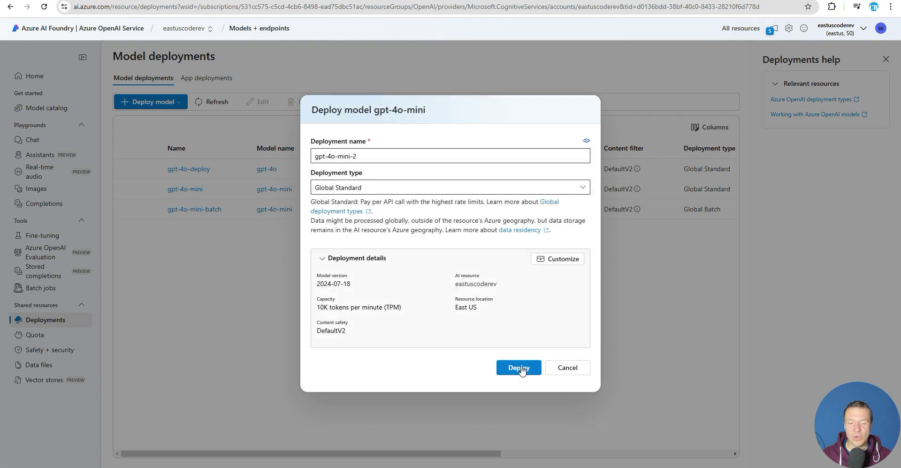
- Set deployment type Global Batch, keep version 2024-07-18, and rename it gpt-4o-mini-deployment-2
{"action": "left_click", "coordinate": [326, 188]}
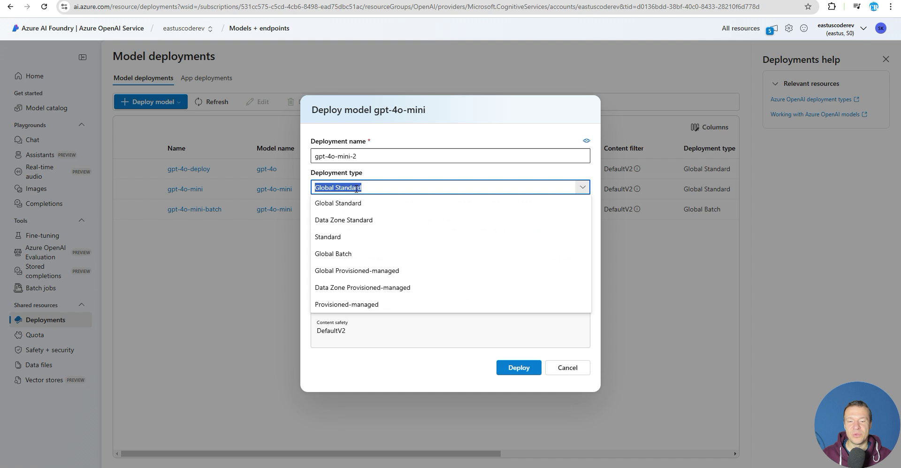
{"action": "left_click", "coordinate": [332, 254]}
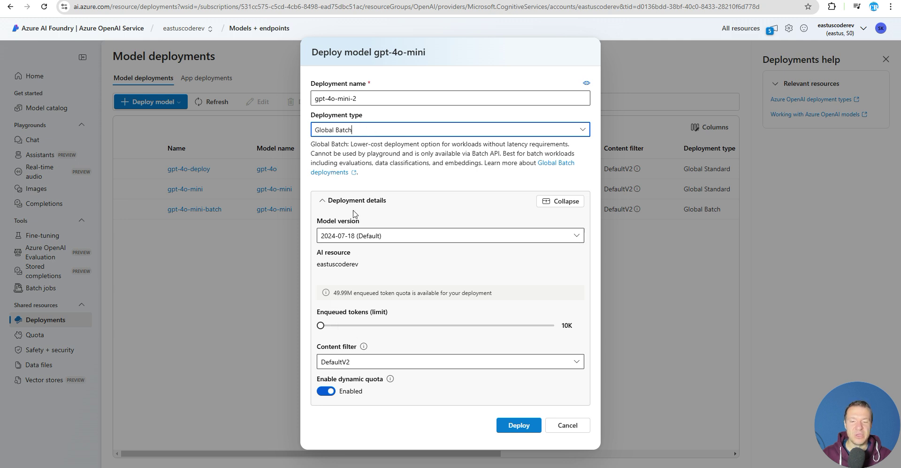
{"action": "left_click", "coordinate": [340, 236]}
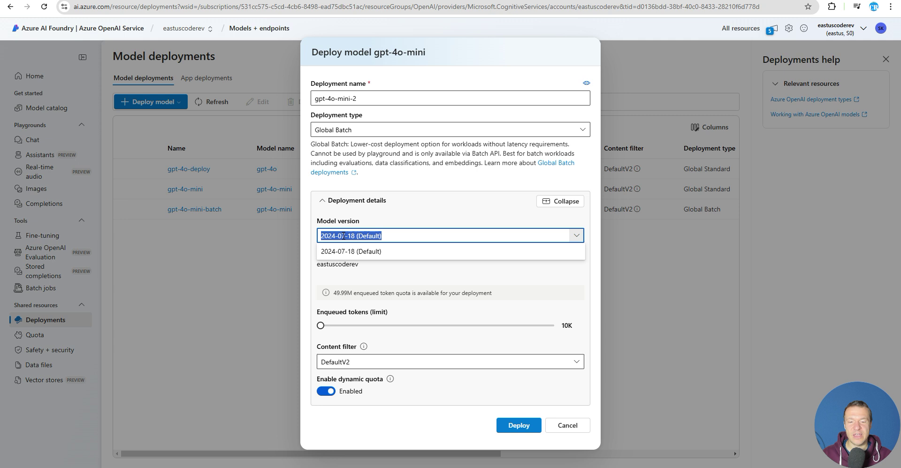
{"action": "left_click", "coordinate": [406, 279]}
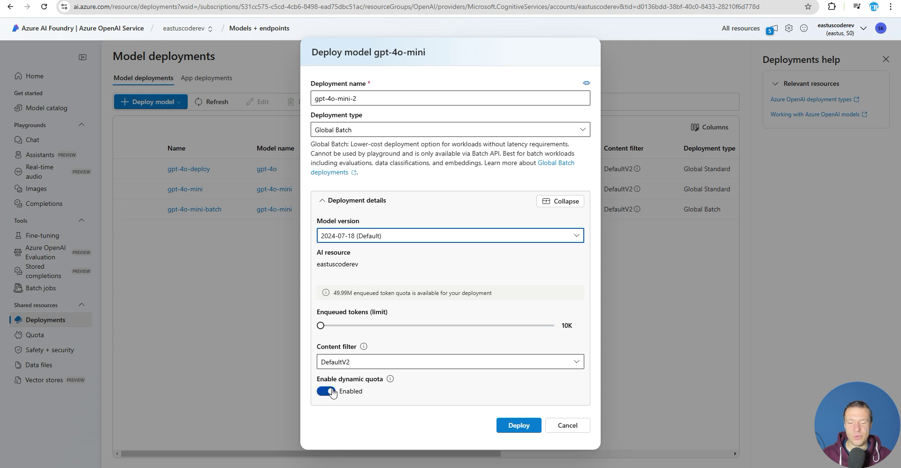
{"action": "triple_click", "coordinate": [364, 132]}
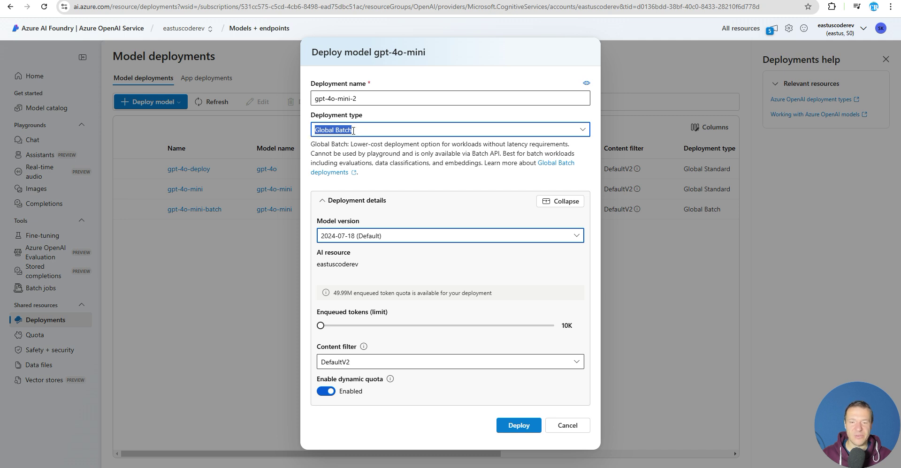
{"action": "double_click", "coordinate": [354, 98]}
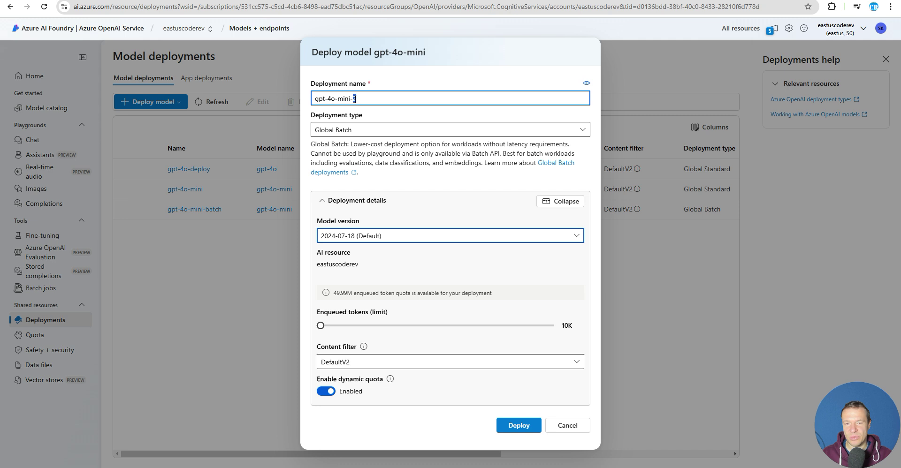
- Deploy gpt-4o-mini-deployment-2 and go back to the Model deployments list
{"action": "left_click", "coordinate": [507, 428]}
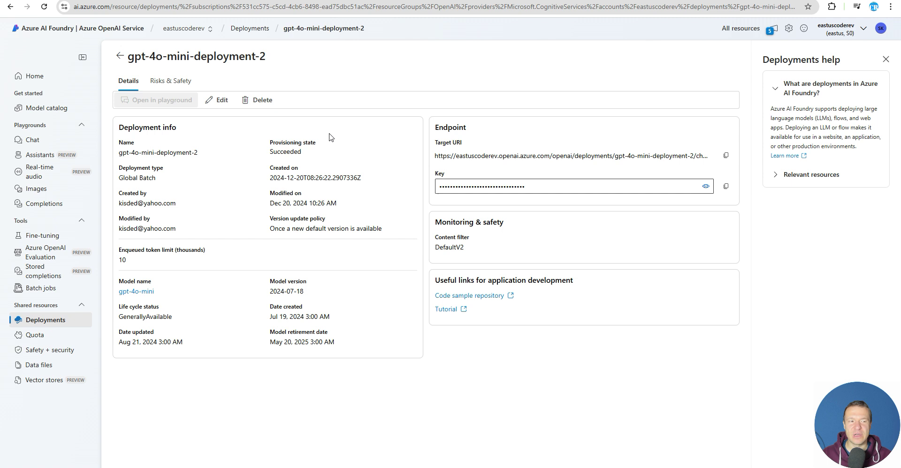
{"action": "left_click", "coordinate": [62, 324]}
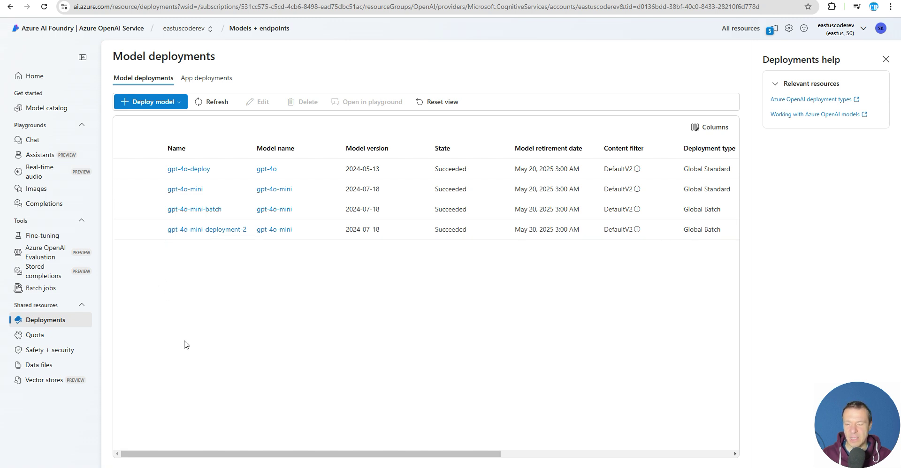
{"action": "key", "text": "alt+Tab"}
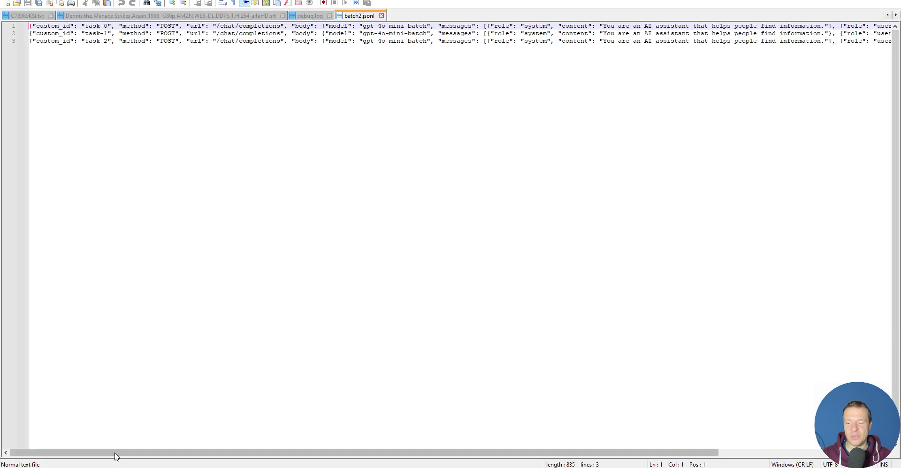
{"action": "left_click_drag", "start_coordinate": [162, 454], "coordinate": [123, 427]}
{"action": "double_click", "coordinate": [47, 27]}
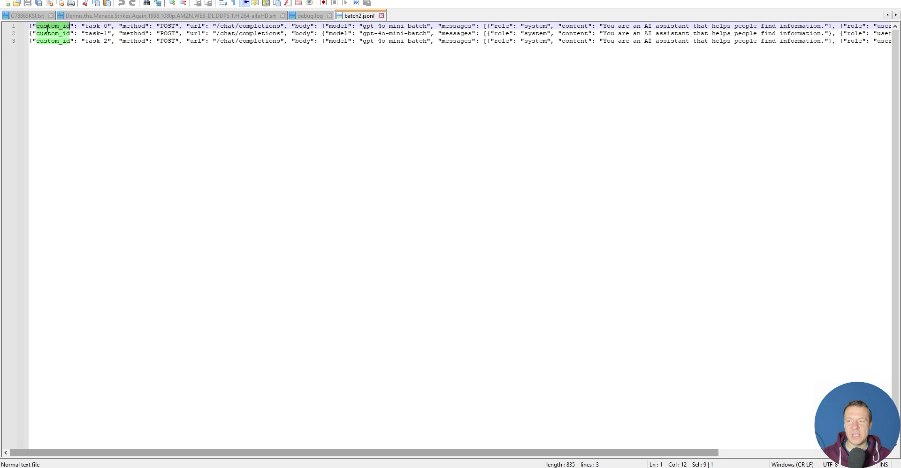
{"action": "left_click_drag", "start_coordinate": [31, 26], "coordinate": [699, 25]}
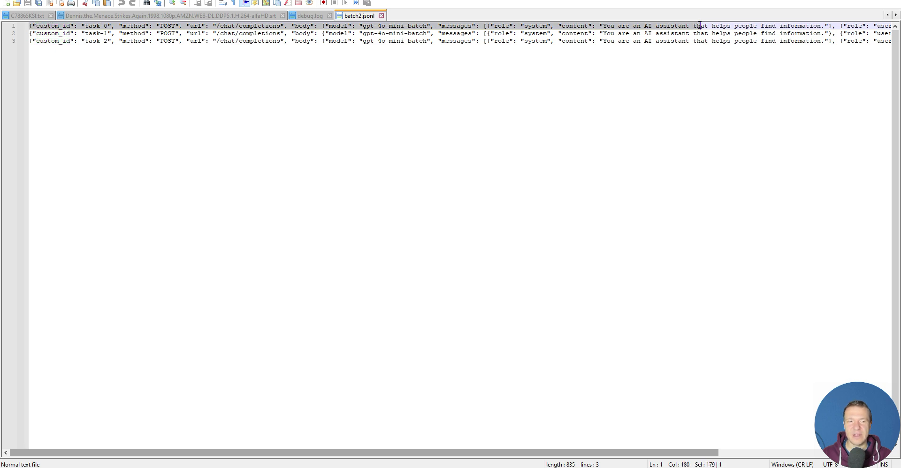
{"action": "left_click_drag", "start_coordinate": [285, 454], "coordinate": [449, 454]}
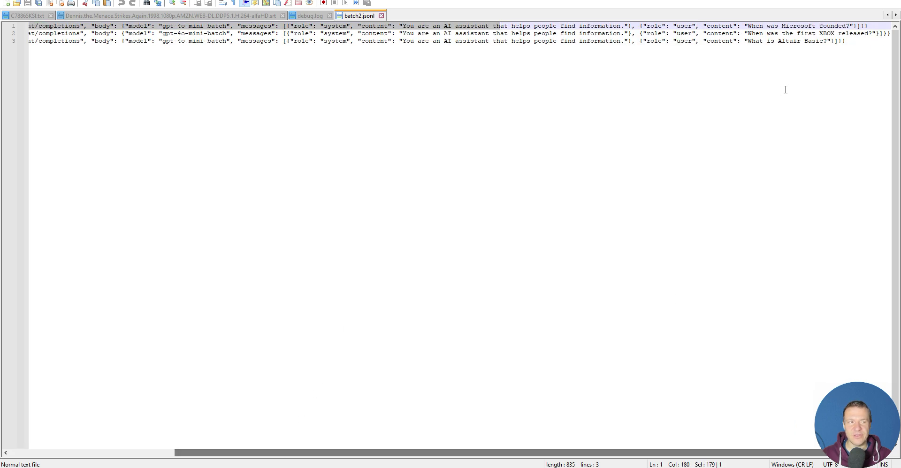
{"action": "left_click_drag", "start_coordinate": [869, 26], "coordinate": [18, 26]}
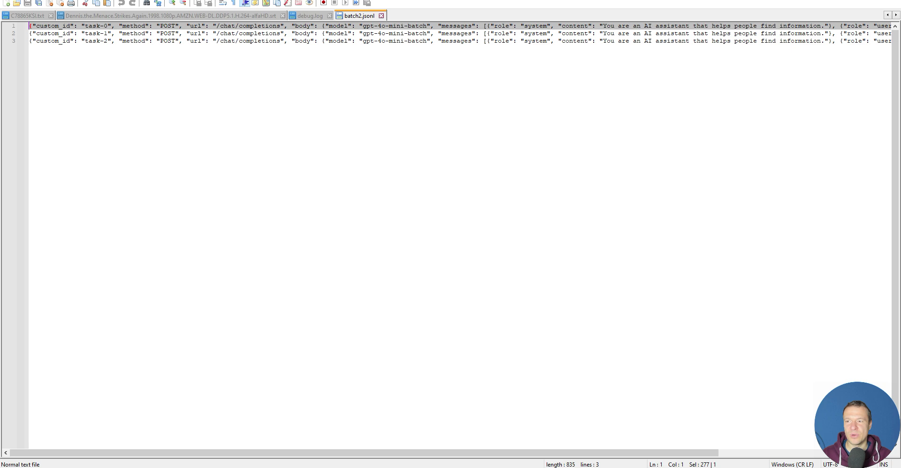
{"action": "left_click_drag", "start_coordinate": [142, 454], "coordinate": [169, 356]}
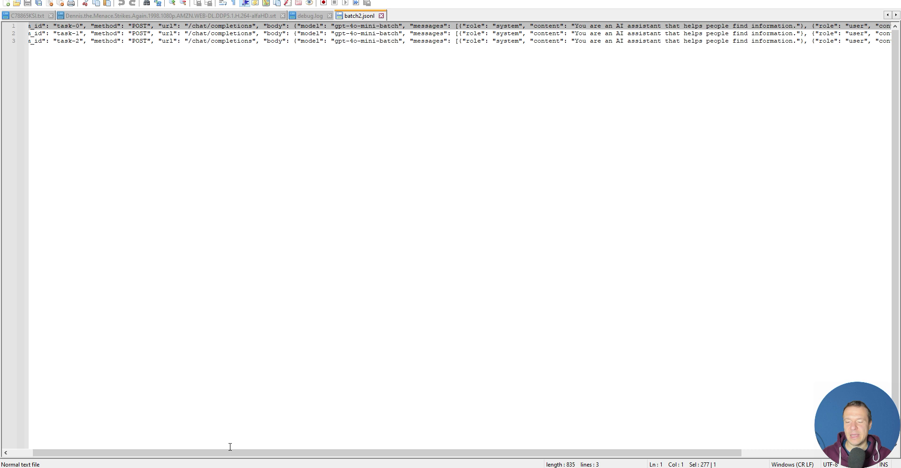
{"action": "left_click_drag", "start_coordinate": [230, 453], "coordinate": [197, 454]}
{"action": "left_click", "coordinate": [87, 33]}
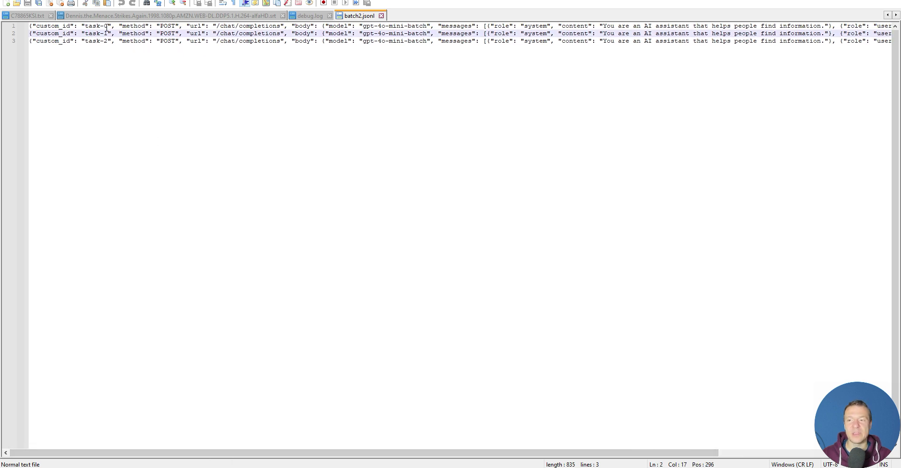
{"action": "left_click", "coordinate": [107, 26]}
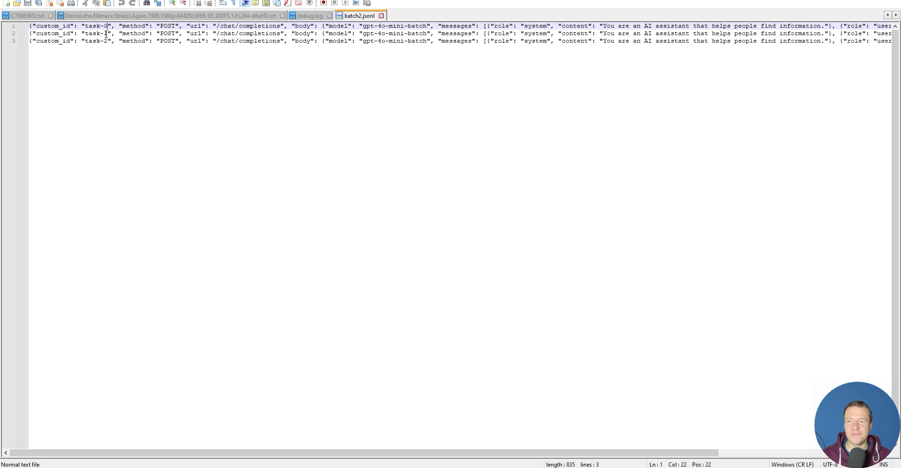
{"action": "double_click", "coordinate": [63, 33]}
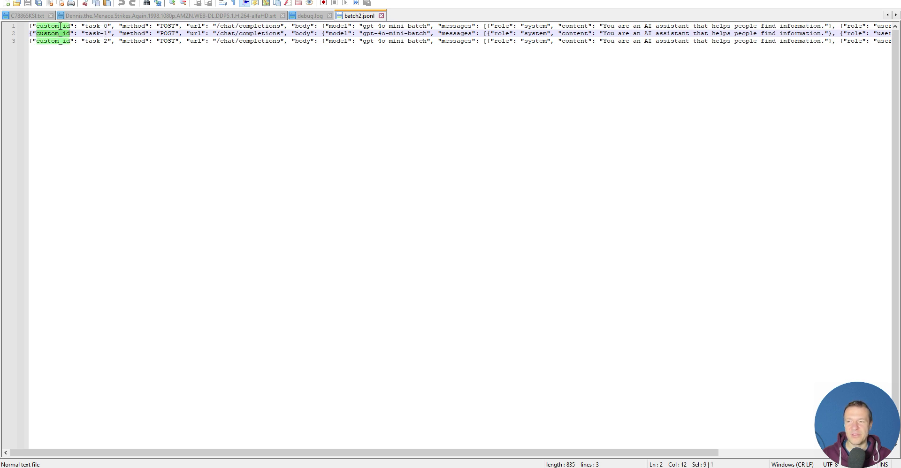
{"action": "double_click", "coordinate": [60, 26]}
{"action": "left_click_drag", "start_coordinate": [85, 26], "coordinate": [108, 27]}
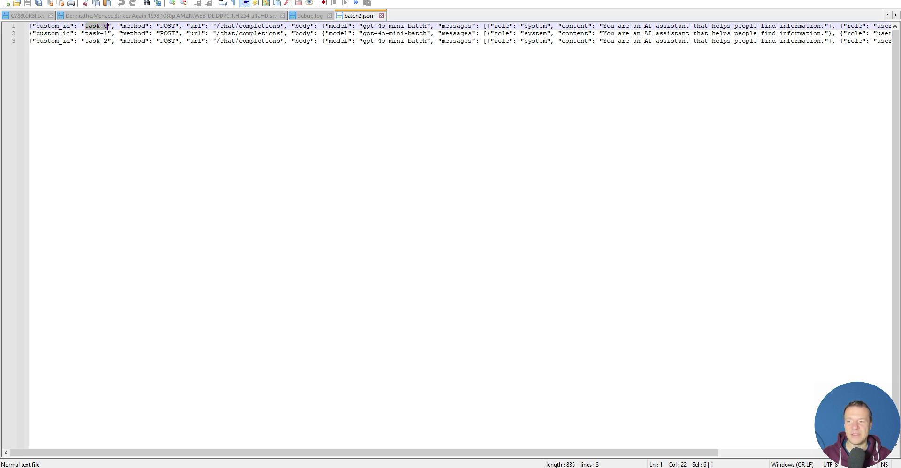
{"action": "double_click", "coordinate": [59, 34]}
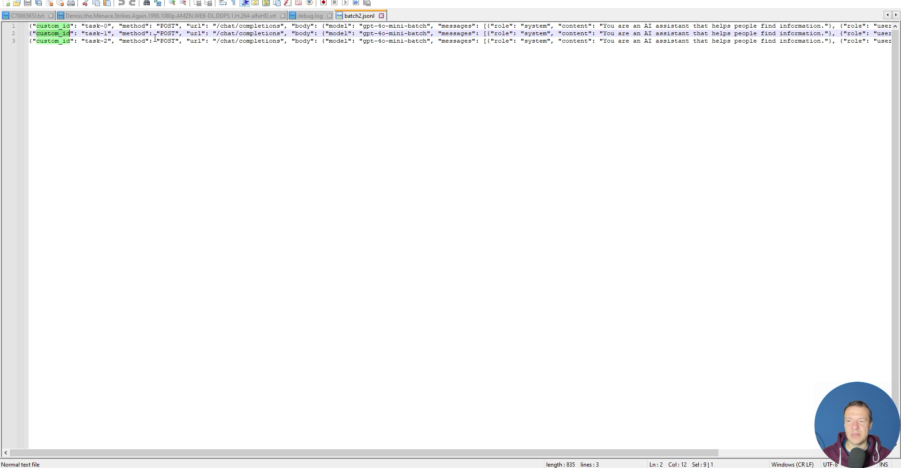
{"action": "double_click", "coordinate": [134, 26]}
{"action": "double_click", "coordinate": [167, 25]}
{"action": "double_click", "coordinate": [196, 26]}
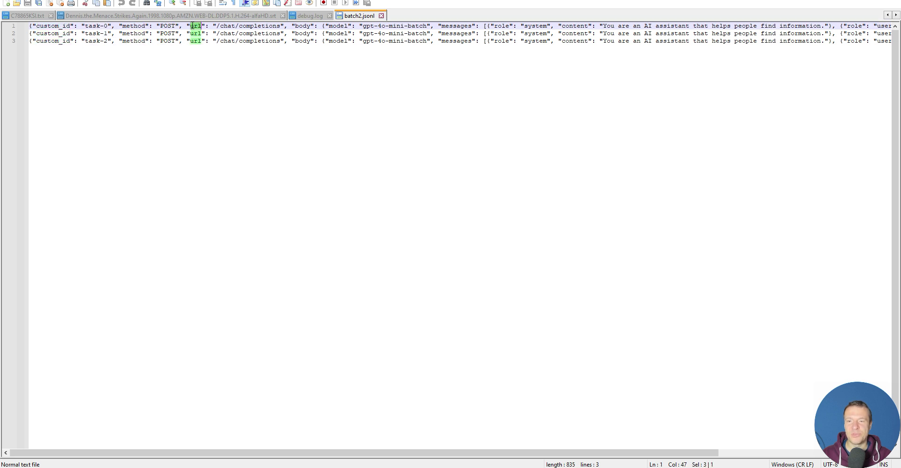
{"action": "double_click", "coordinate": [237, 26]}
{"action": "double_click", "coordinate": [262, 25]}
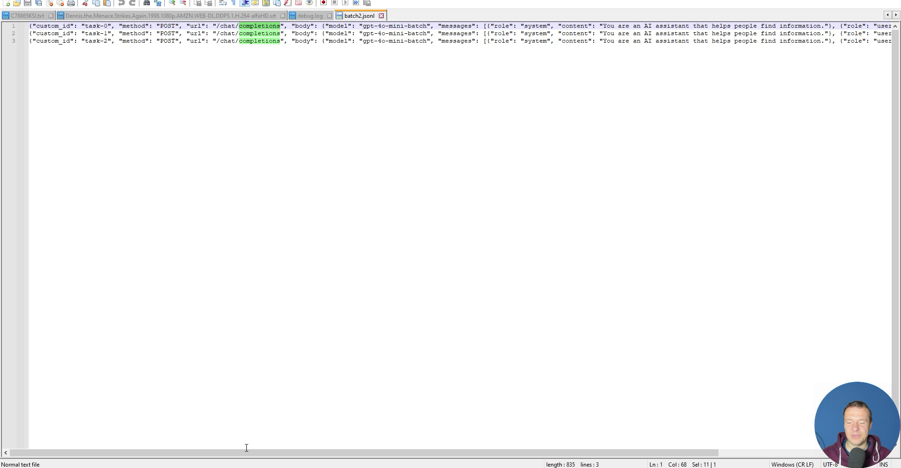
{"action": "left_click_drag", "start_coordinate": [246, 448], "coordinate": [407, 448]}
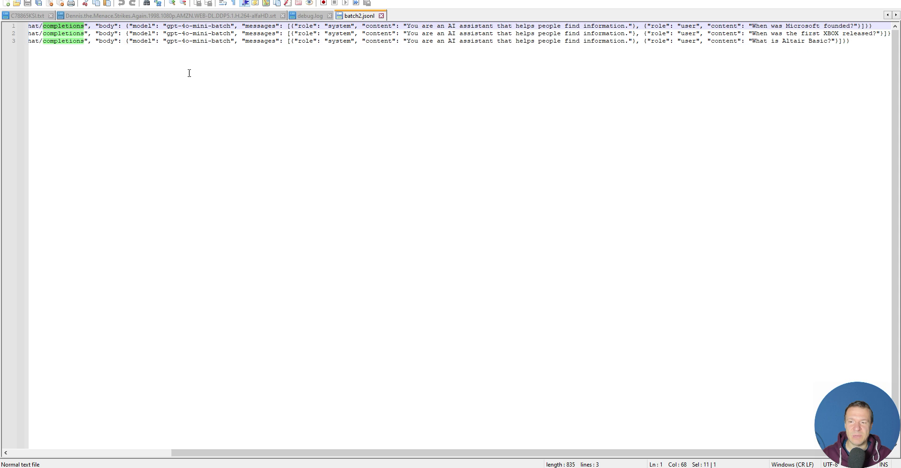
{"action": "double_click", "coordinate": [147, 27]}
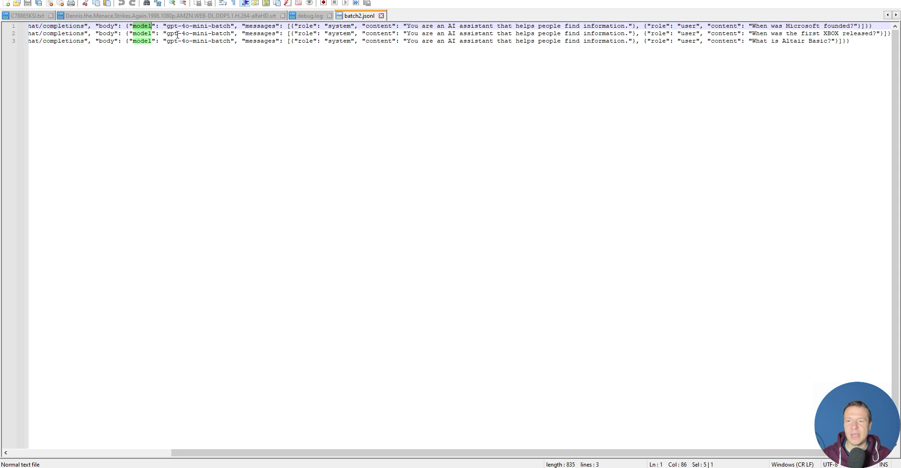
{"action": "left_click_drag", "start_coordinate": [167, 27], "coordinate": [232, 27]}
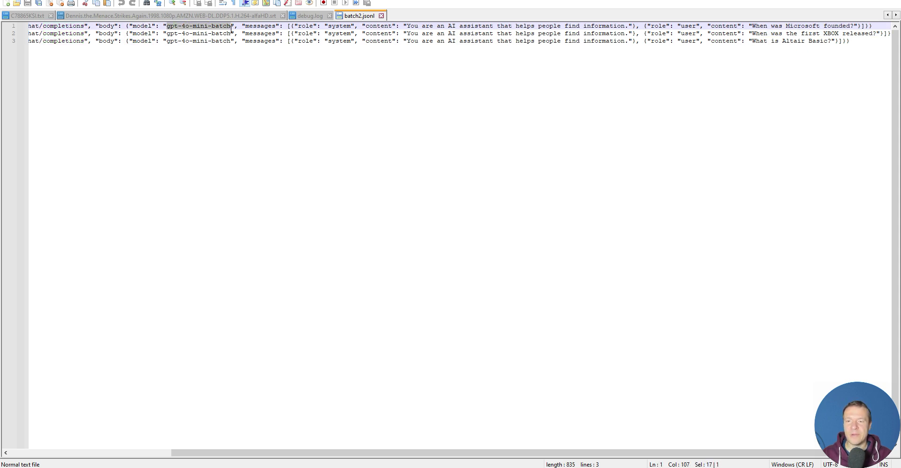
- Copy the gpt-4o-mini-deployment-2 name and paste it over line 1's gpt-4o-mini-batch model
{"action": "key", "text": "alt+Tab"}
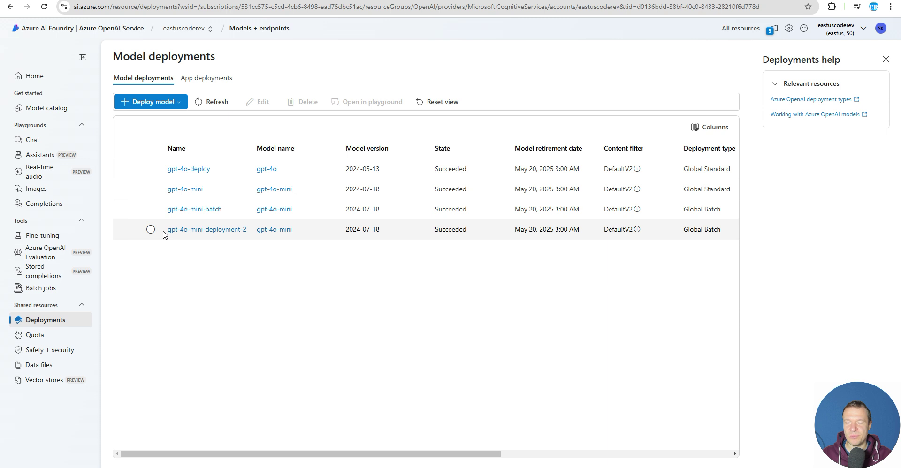
{"action": "left_click_drag", "start_coordinate": [168, 229], "coordinate": [246, 230]}
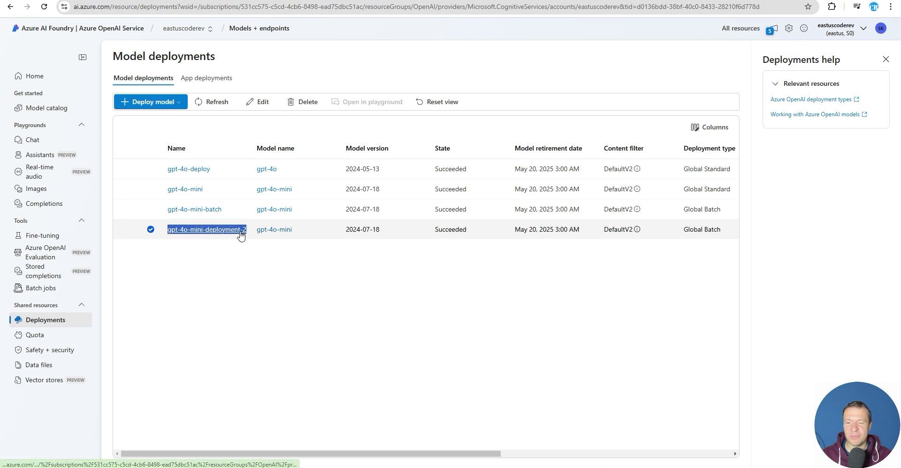
{"action": "right_click", "coordinate": [221, 230]}
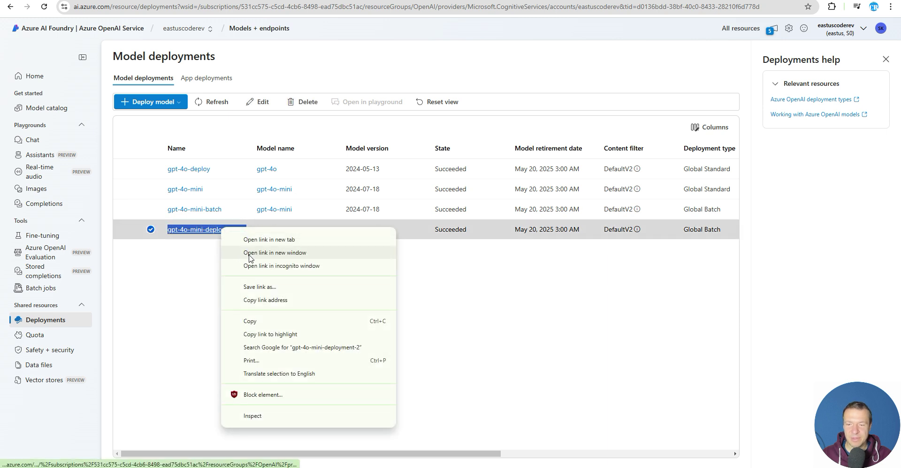
{"action": "left_click", "coordinate": [263, 321]}
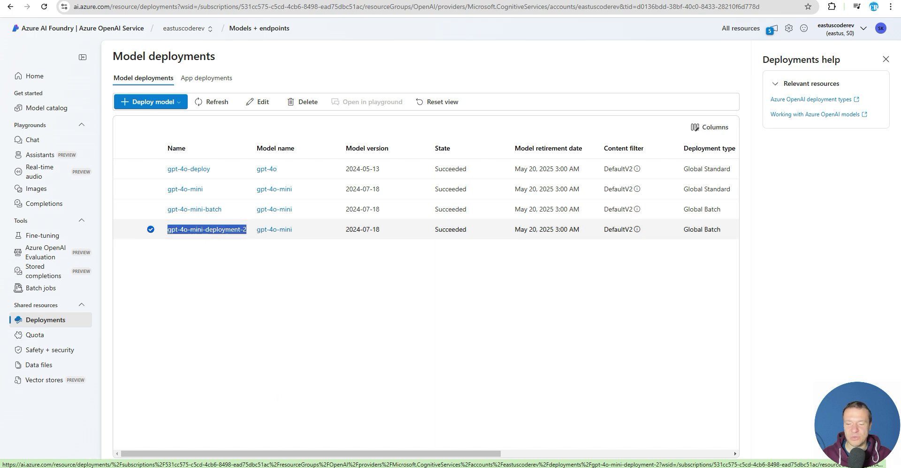
{"action": "key", "text": "alt+Tab"}
{"action": "left_click", "coordinate": [160, 34]}
{"action": "left_click_drag", "start_coordinate": [166, 27], "coordinate": [233, 41]}
{"action": "key", "text": "ctrl+v"}
{"action": "key", "text": "ctrl+v"}
{"action": "key", "text": "ctrl+v"}
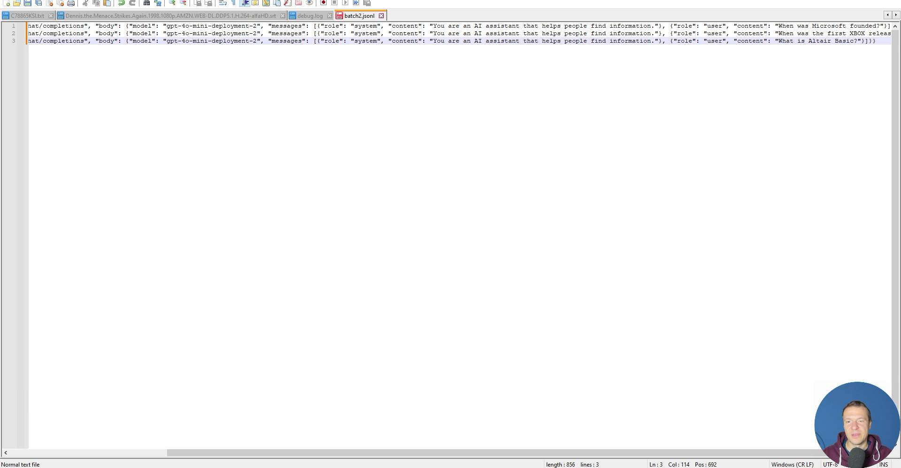
- Change lines 2 and 3 to model gpt-4o-mini-deployment-2 and save batch2.jsonl
{"action": "left_click_drag", "start_coordinate": [272, 453], "coordinate": [324, 453]}
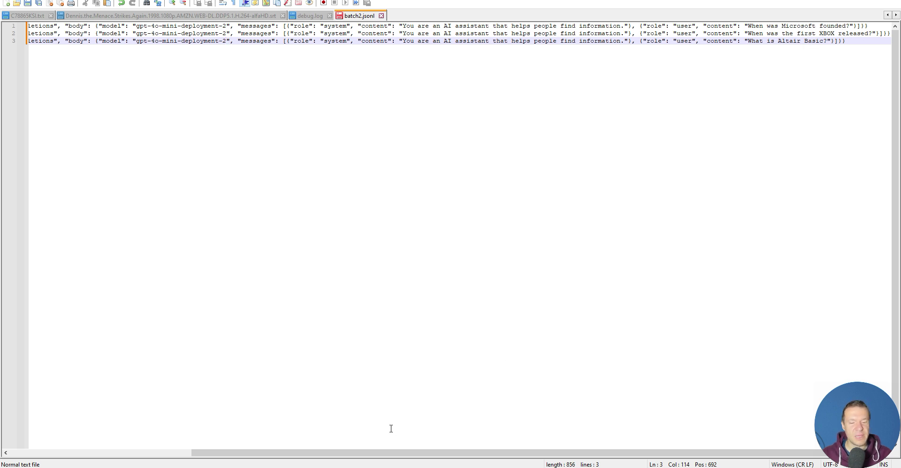
{"action": "key", "text": "ctrl+End"}
{"action": "key", "text": "ctrl+s"}
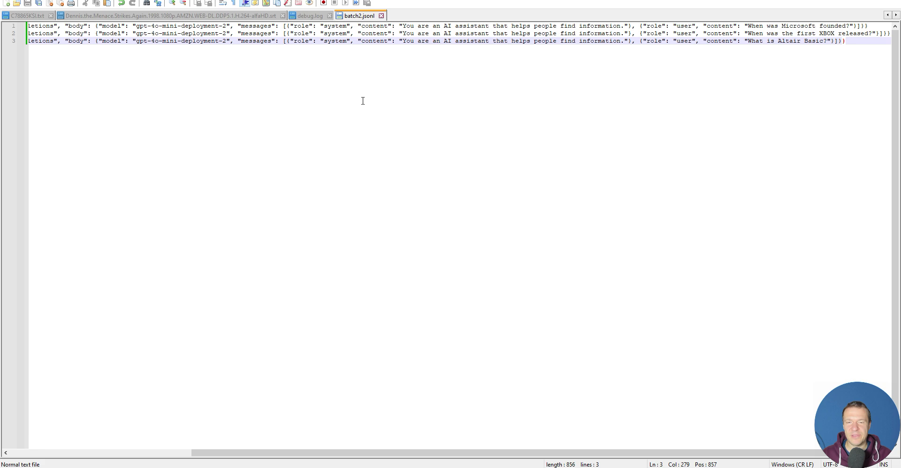
{"action": "key", "text": "alt+Tab"}
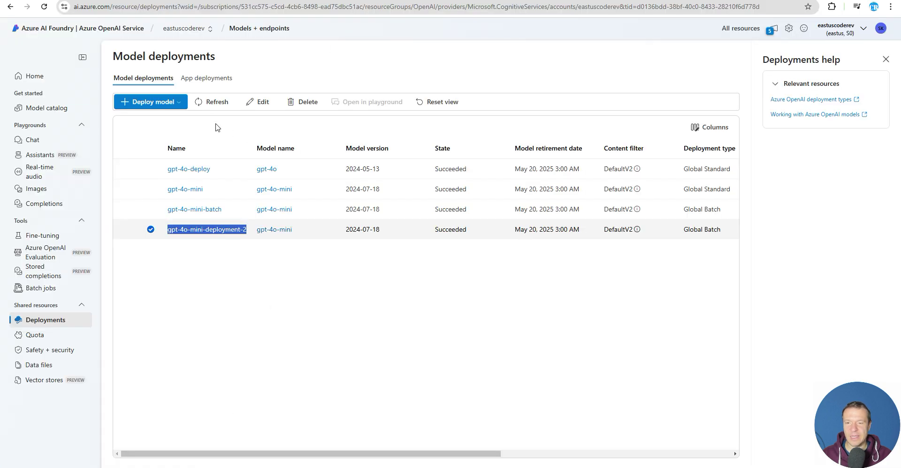
- Save the Aiomatic settings with Microsoft Azure as provider
{"action": "key", "text": "alt+Tab"}
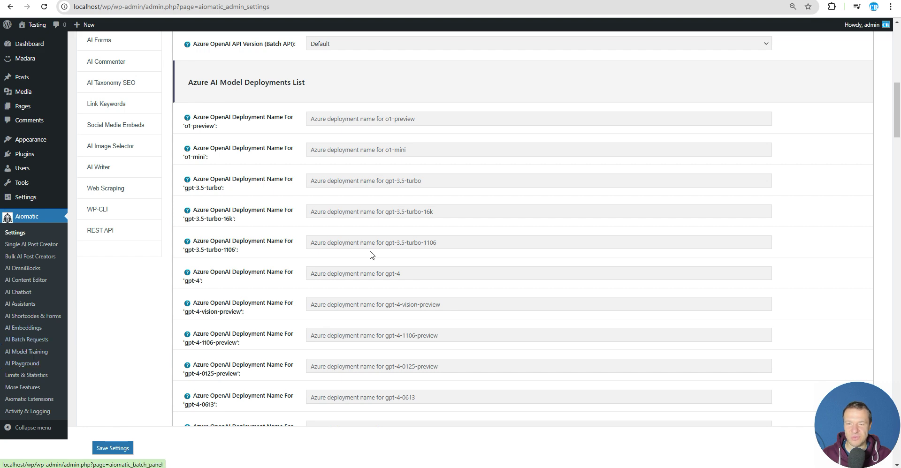
{"action": "scroll", "coordinate": [385, 241], "scroll_direction": "up", "scroll_amount": 4}
{"action": "scroll", "coordinate": [246, 103], "scroll_direction": "up", "scroll_amount": 5}
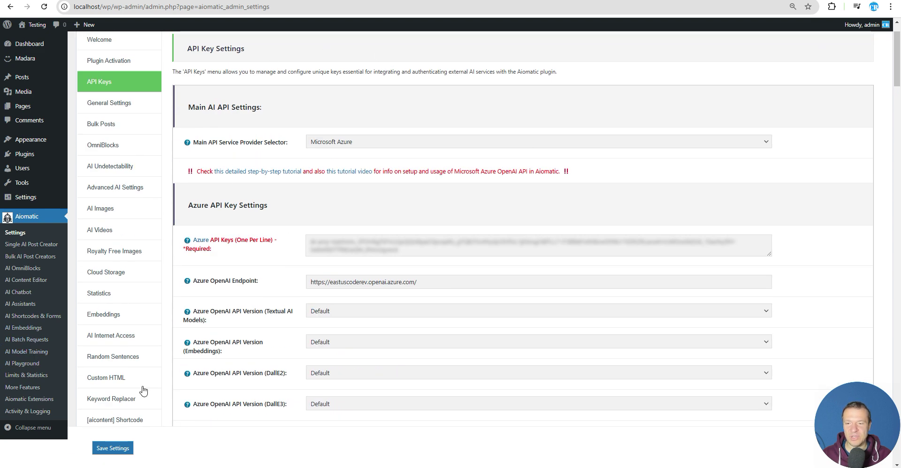
{"action": "left_click", "coordinate": [107, 451]}
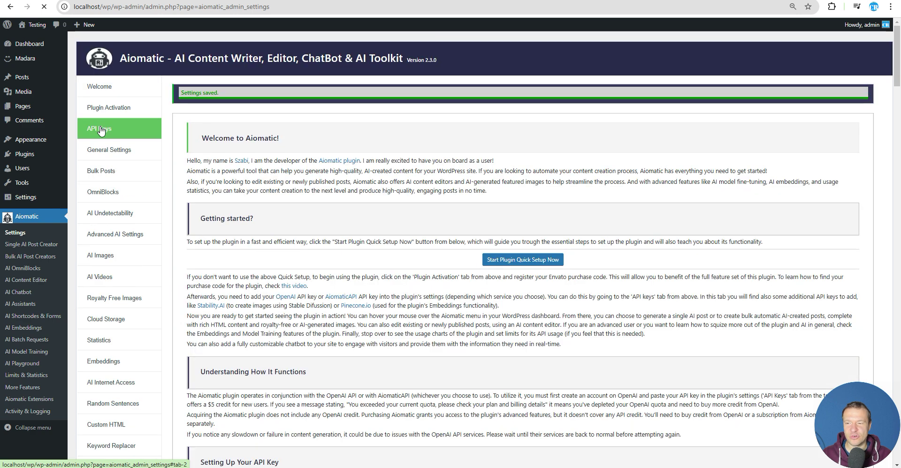
- Review the API Keys tab, then open AI Batch Requests, which shows a 401 error
{"action": "left_click", "coordinate": [102, 131]}
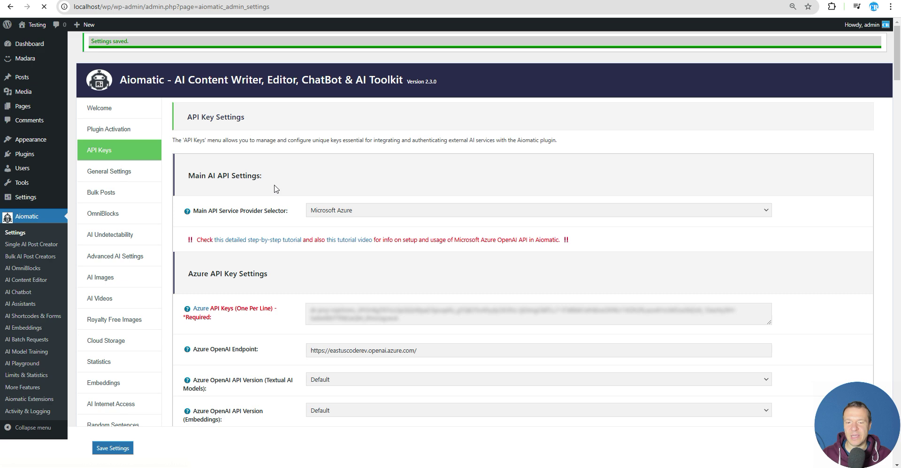
{"action": "scroll", "coordinate": [330, 97], "scroll_direction": "down", "scroll_amount": 4}
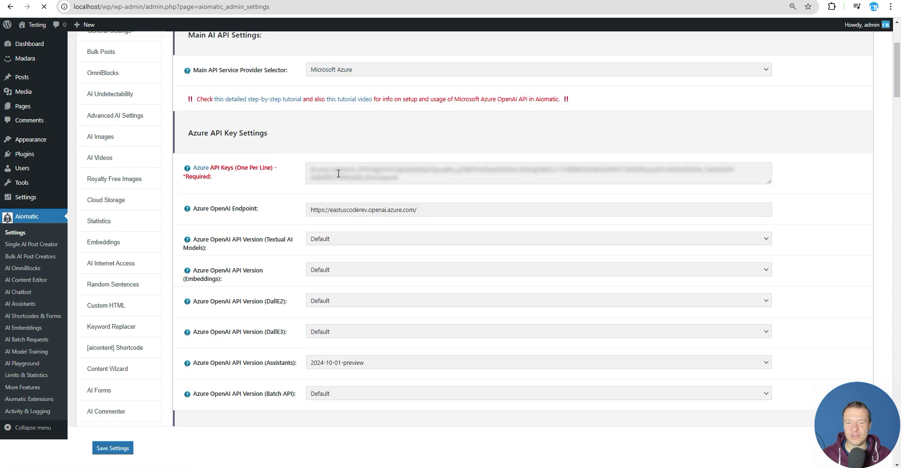
{"action": "scroll", "coordinate": [330, 233], "scroll_direction": "down", "scroll_amount": 5}
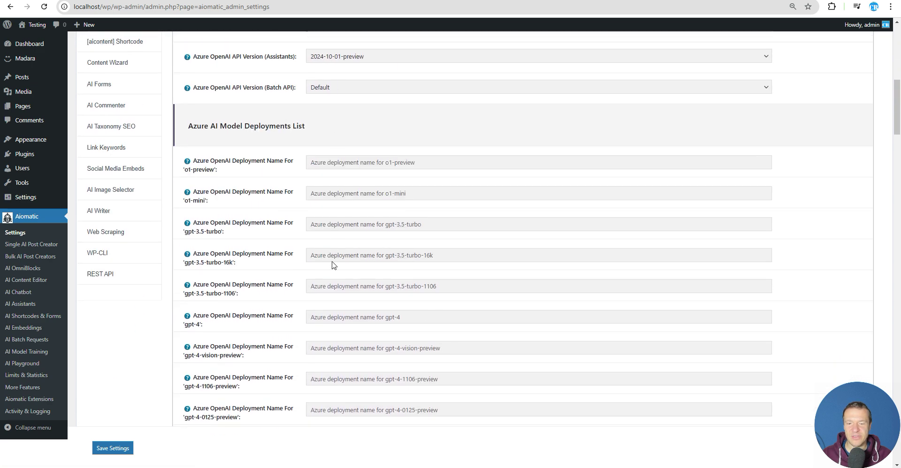
{"action": "left_click", "coordinate": [26, 339]}
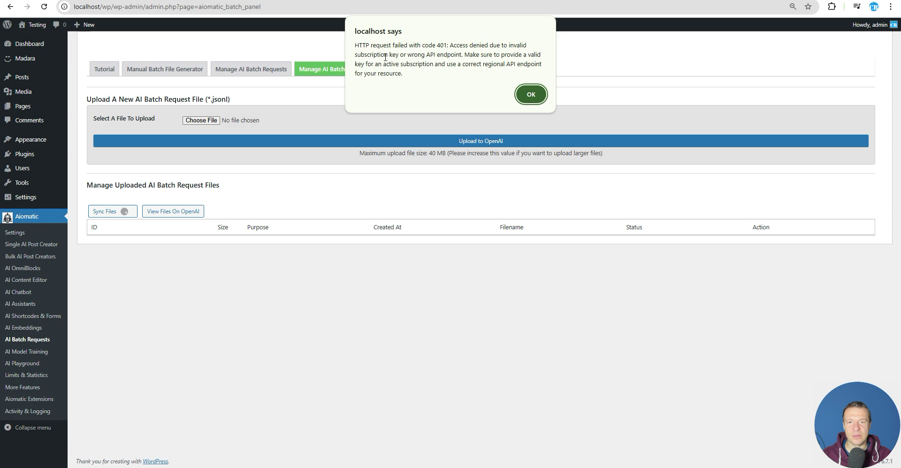
- Dismiss the 401 alert, check the Azure key under API Keys, and reopen AI Batch Requests
{"action": "left_click", "coordinate": [529, 94]}
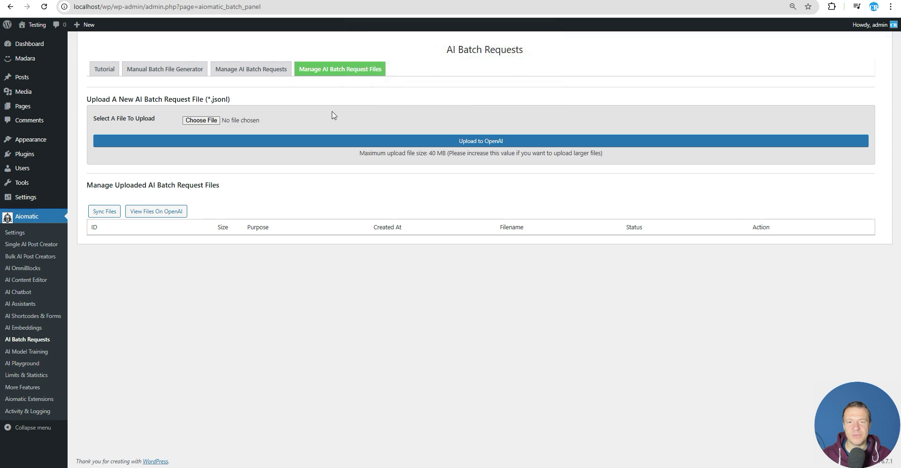
{"action": "left_click", "coordinate": [19, 237]}
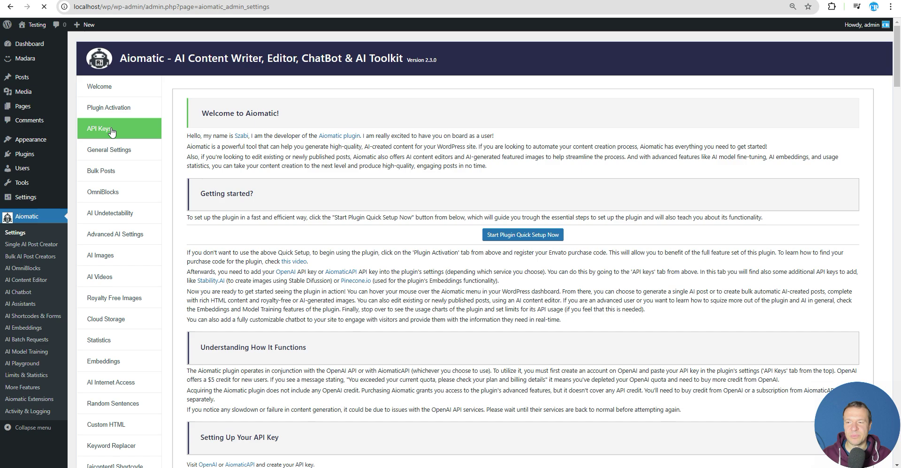
{"action": "left_click", "coordinate": [112, 133]}
{"action": "scroll", "coordinate": [181, 216], "scroll_direction": "up", "scroll_amount": 15}
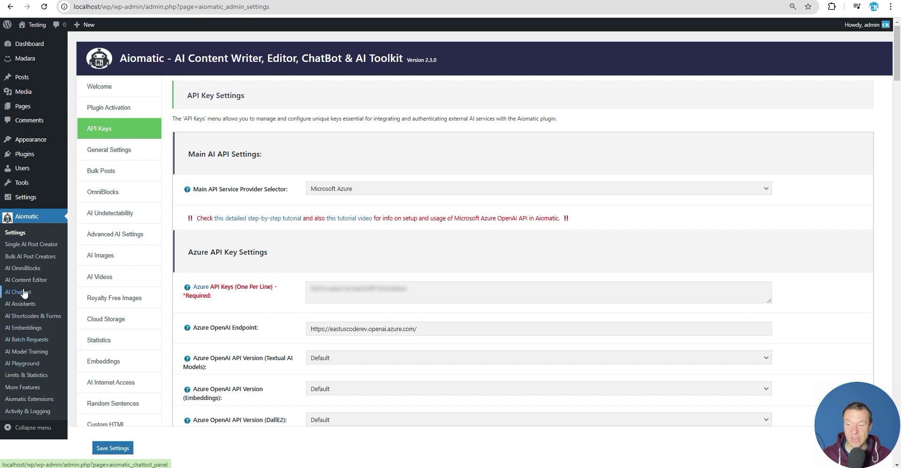
{"action": "left_click", "coordinate": [28, 340]}
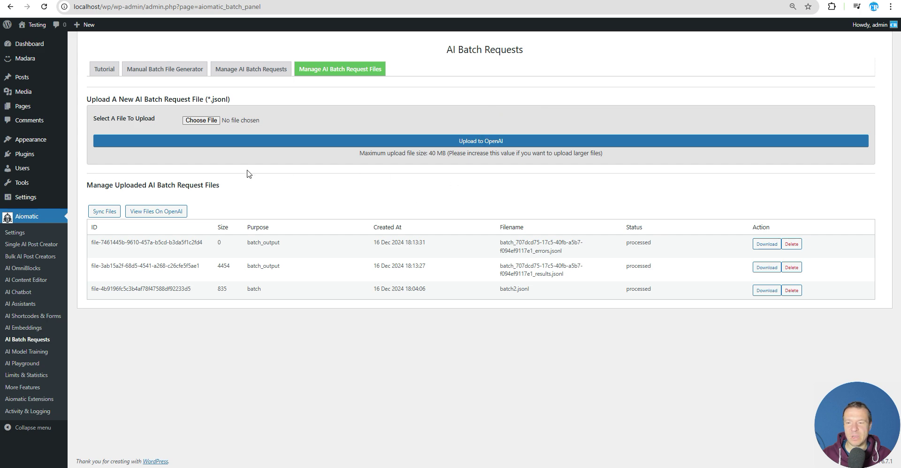
- Upload batch2.jsonl to OpenAI as a new batch request file
{"action": "left_click", "coordinate": [202, 121]}
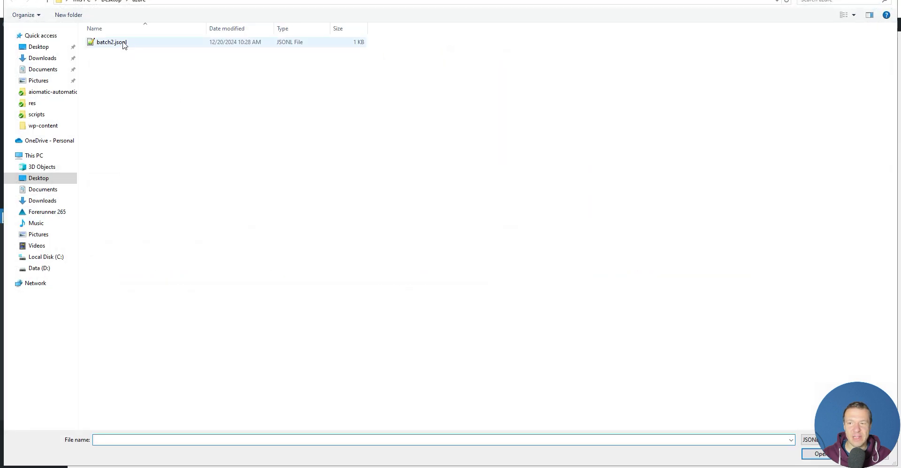
{"action": "double_click", "coordinate": [125, 43]}
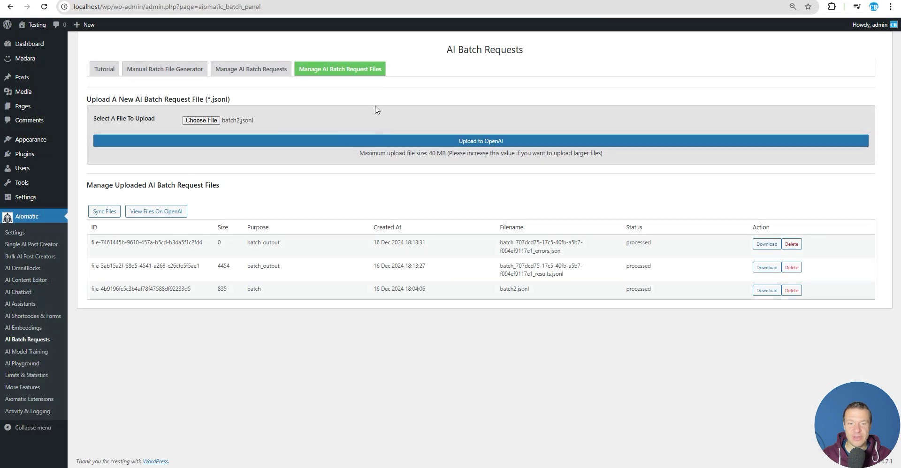
{"action": "left_click", "coordinate": [447, 145]}
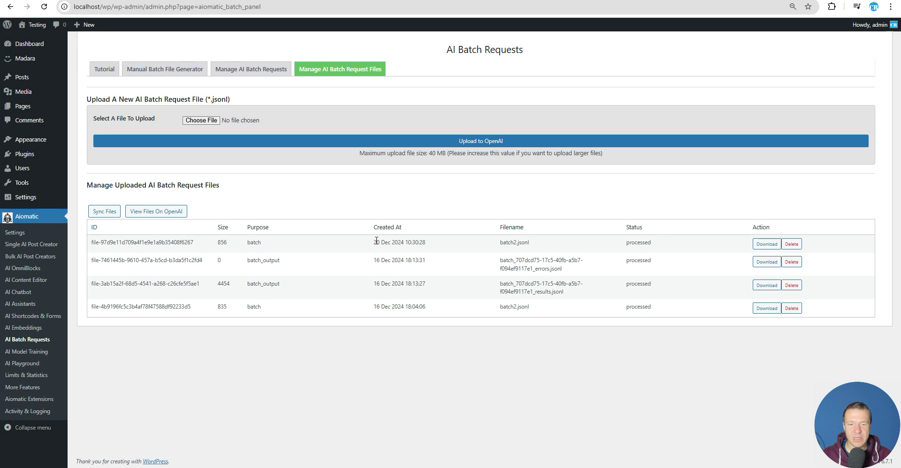
- Check the new batch2 upload's 20 Dec 2024 date, then go to Manage AI Batch Requests
{"action": "left_click_drag", "start_coordinate": [377, 241], "coordinate": [513, 244]}
{"action": "double_click", "coordinate": [512, 241]}
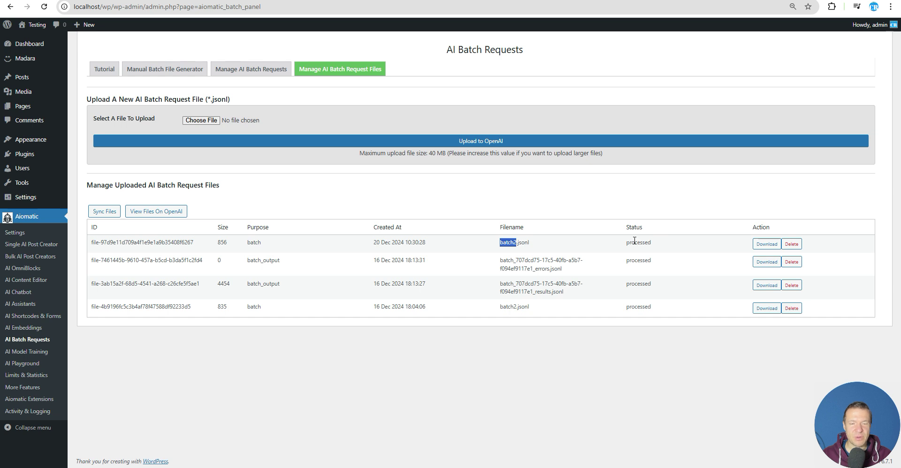
{"action": "left_click", "coordinate": [162, 70]}
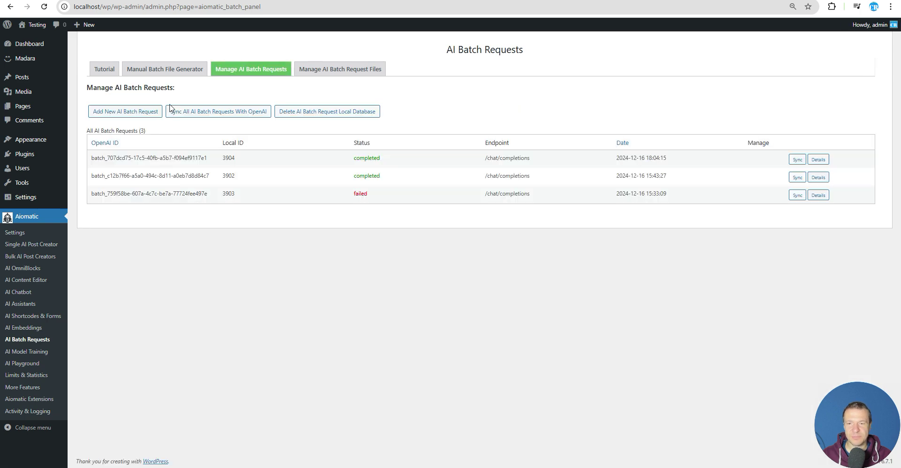
- Start a new AI batch request with the newer batch2.jsonl as input, then dismiss the form
{"action": "left_click", "coordinate": [132, 112]}
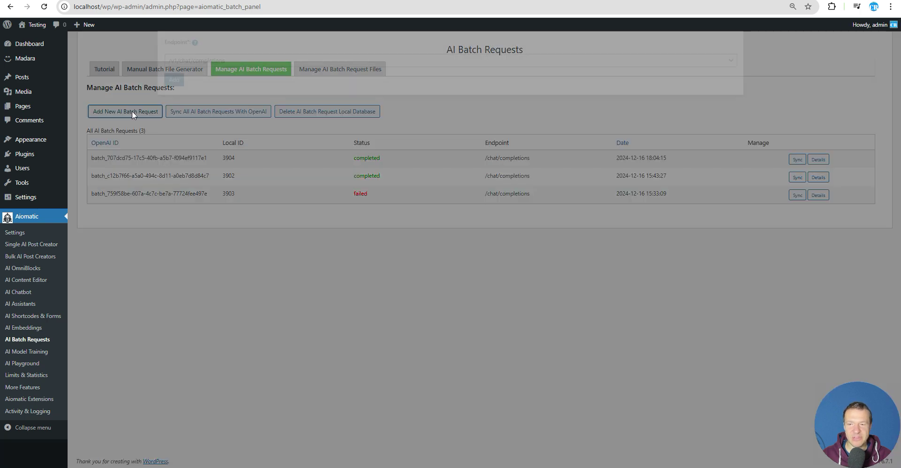
{"action": "left_click", "coordinate": [188, 98]}
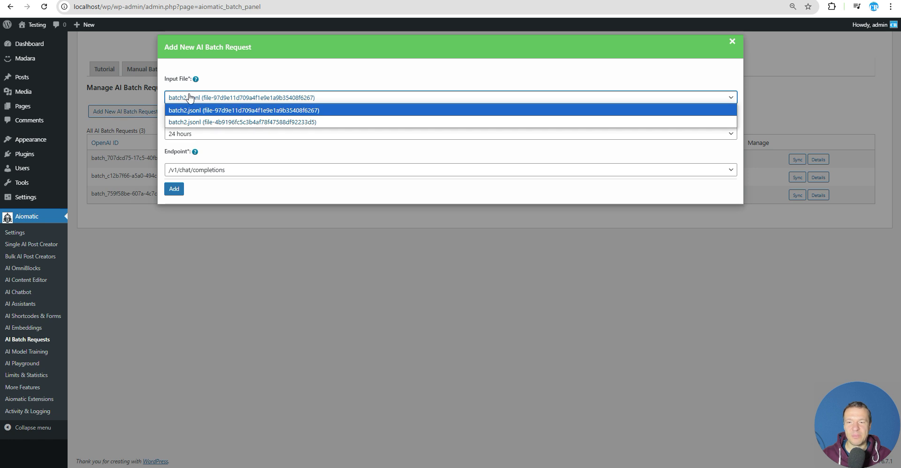
{"action": "left_click", "coordinate": [197, 111]}
{"action": "left_click", "coordinate": [237, 266]}
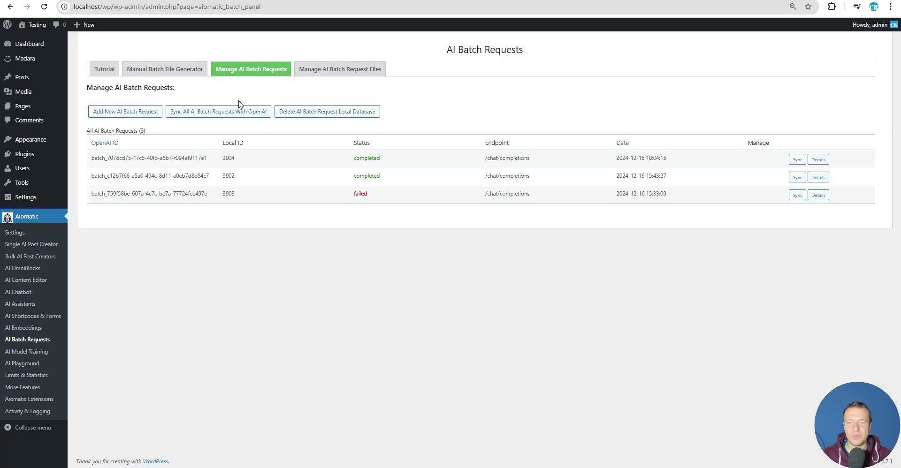
- Check the newest uploaded batch file's ID, ending in 267, and its 20 Dec 2024 date
{"action": "left_click", "coordinate": [321, 71]}
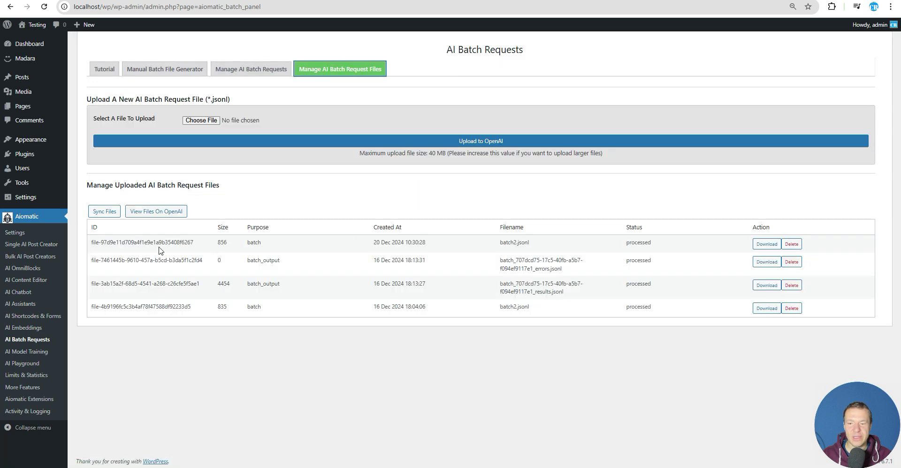
{"action": "left_click_drag", "start_coordinate": [101, 243], "coordinate": [194, 243]}
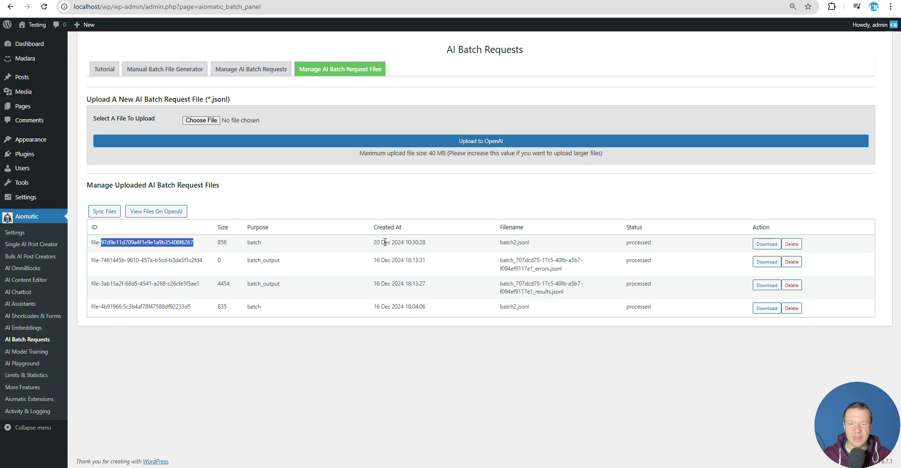
{"action": "left_click_drag", "start_coordinate": [375, 242], "coordinate": [404, 242]}
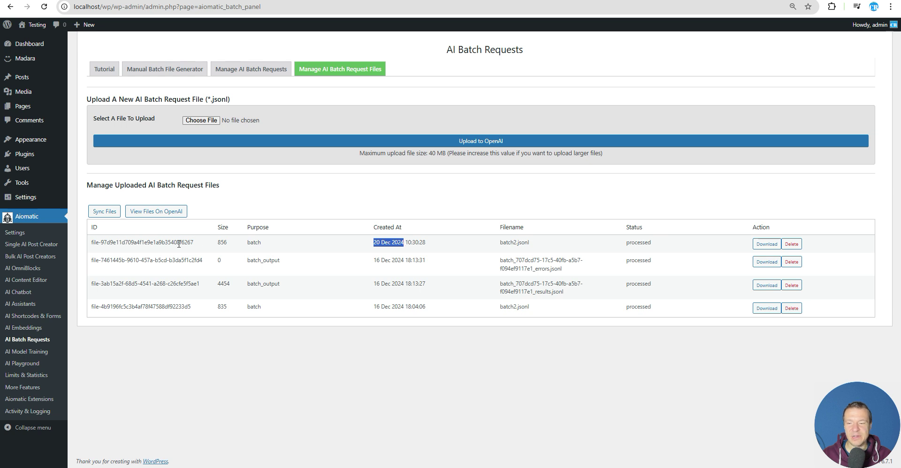
{"action": "left_click_drag", "start_coordinate": [184, 243], "coordinate": [194, 243]}
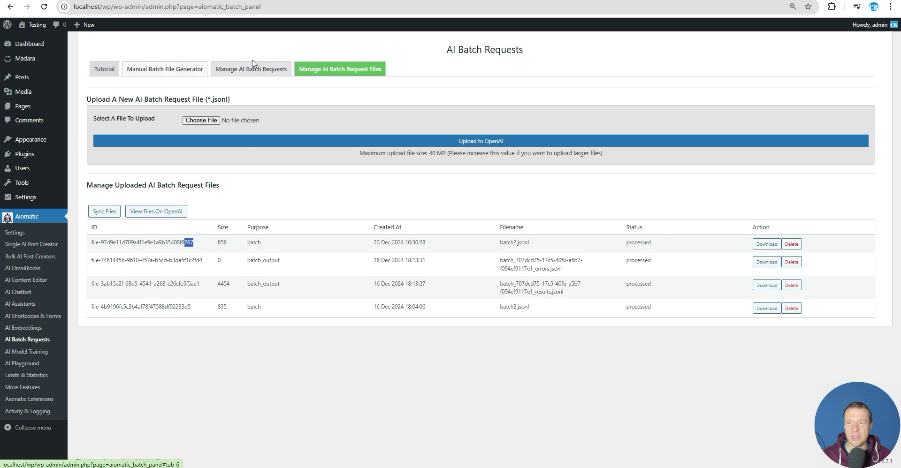
- Add the batch request from batch2.jsonl with 24 hours and /v1/chat/completions
{"action": "left_click", "coordinate": [243, 74]}
{"action": "left_click", "coordinate": [120, 112]}
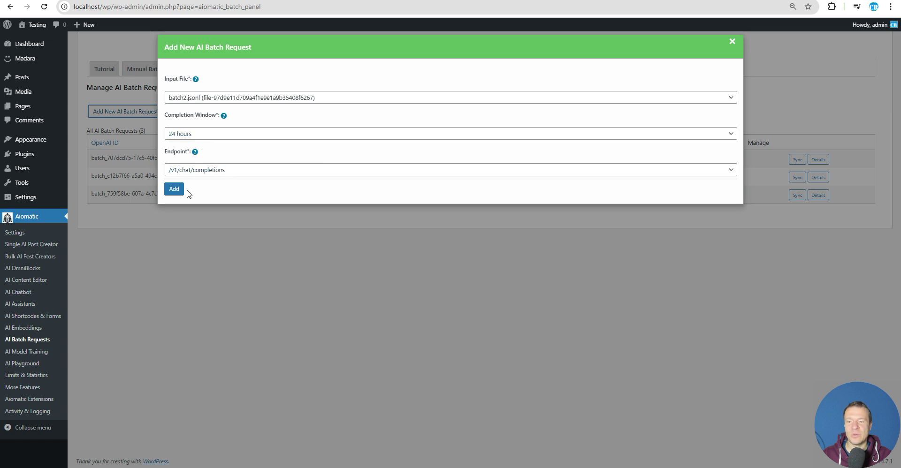
{"action": "left_click", "coordinate": [174, 189]}
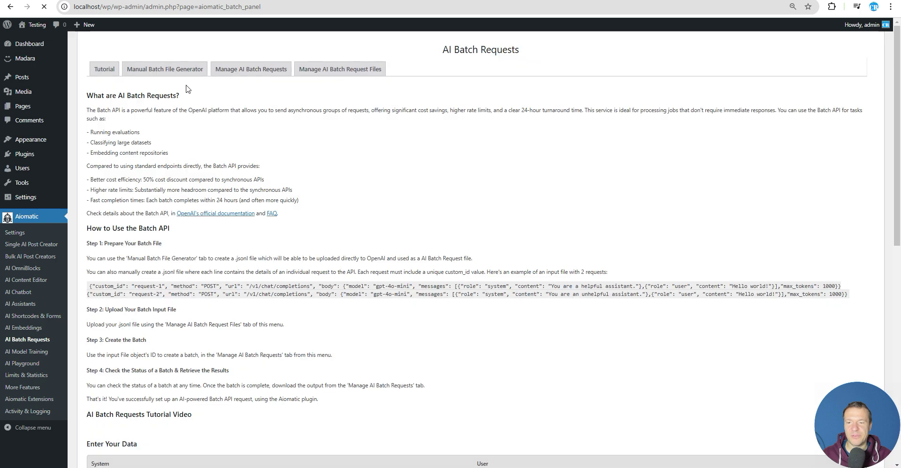
{"action": "left_click", "coordinate": [251, 69]}
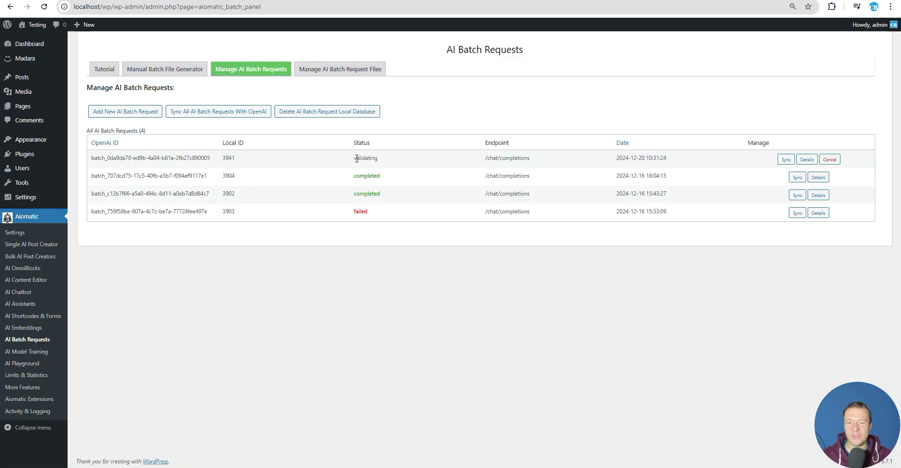
- Reload the batch list and open Details for the completed 16 Dec batch_707dcd75
{"action": "left_click", "coordinate": [44, 7]}
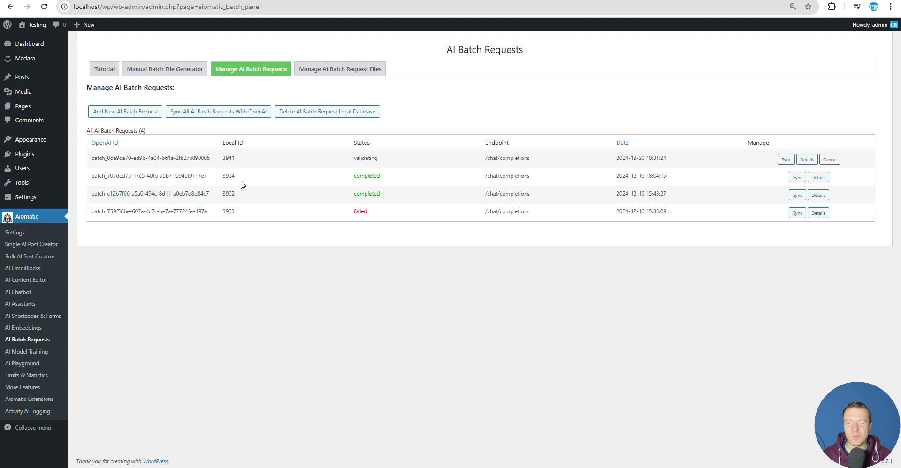
{"action": "left_click", "coordinate": [818, 179]}
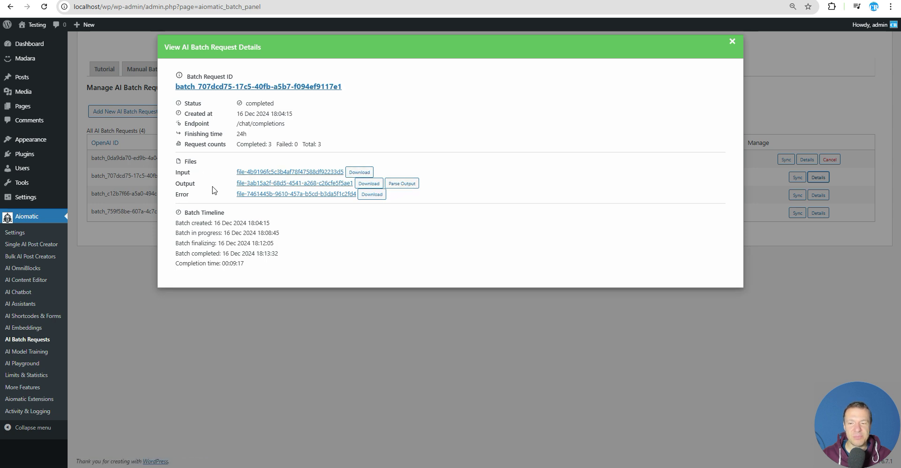
- Parse the completed batch's output and read the first result's system prompt, Xbox question and answer
{"action": "left_click", "coordinate": [394, 184]}
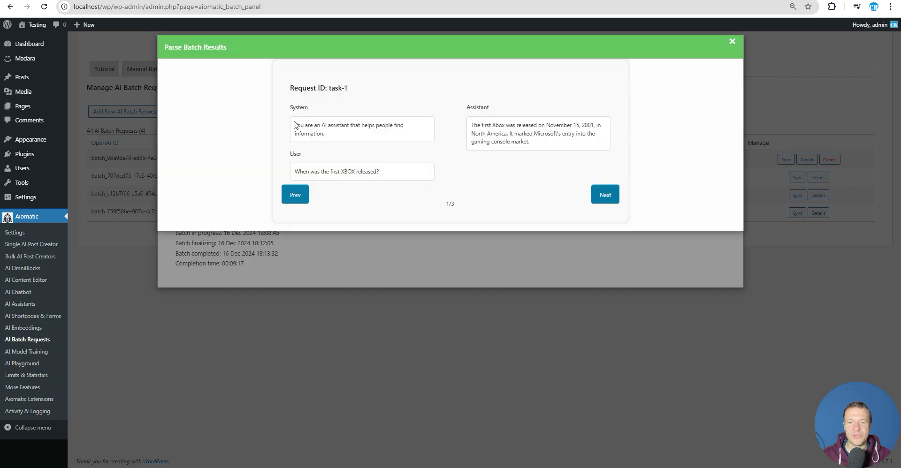
{"action": "left_click_drag", "start_coordinate": [294, 124], "coordinate": [382, 133]}
{"action": "left_click", "coordinate": [385, 124]}
{"action": "triple_click", "coordinate": [306, 134]}
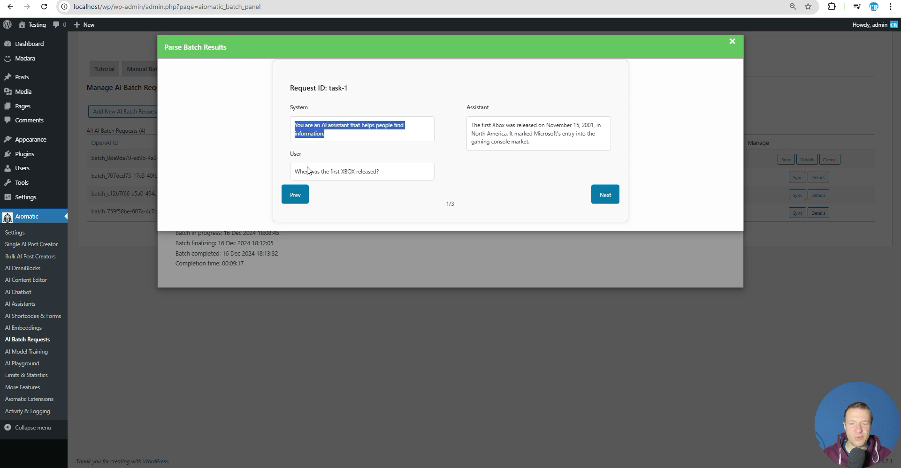
{"action": "left_click_drag", "start_coordinate": [295, 172], "coordinate": [380, 173]}
{"action": "left_click", "coordinate": [388, 174]}
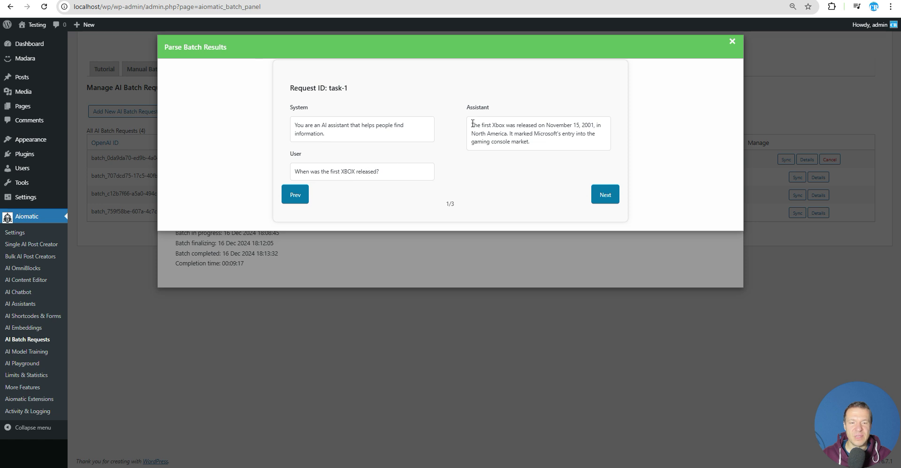
{"action": "left_click_drag", "start_coordinate": [472, 125], "coordinate": [534, 145]}
{"action": "left_click", "coordinate": [554, 190]}
- Page through the parsed results, including Altair BASIC, then close both dialogs and reload the list
{"action": "left_click", "coordinate": [604, 195]}
{"action": "left_click", "coordinate": [604, 195]}
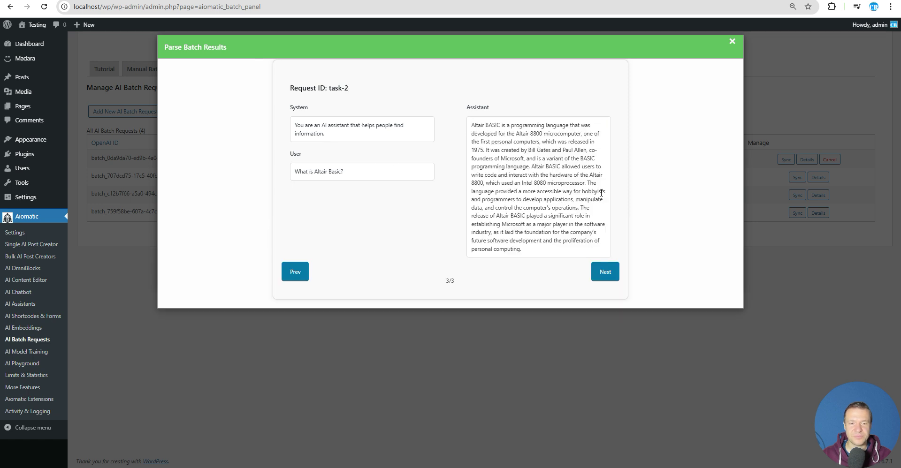
{"action": "left_click", "coordinate": [295, 272]}
{"action": "left_click", "coordinate": [295, 195]}
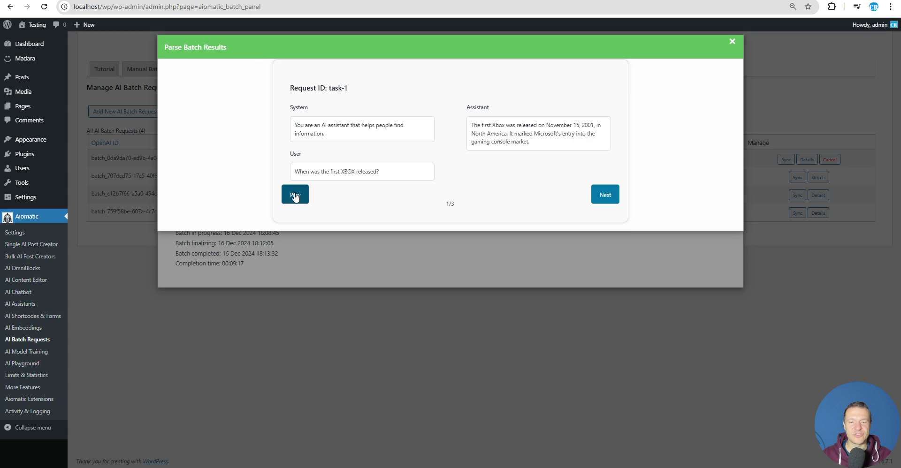
{"action": "left_click", "coordinate": [605, 196]}
{"action": "left_click", "coordinate": [605, 196]}
{"action": "left_click", "coordinate": [732, 42]}
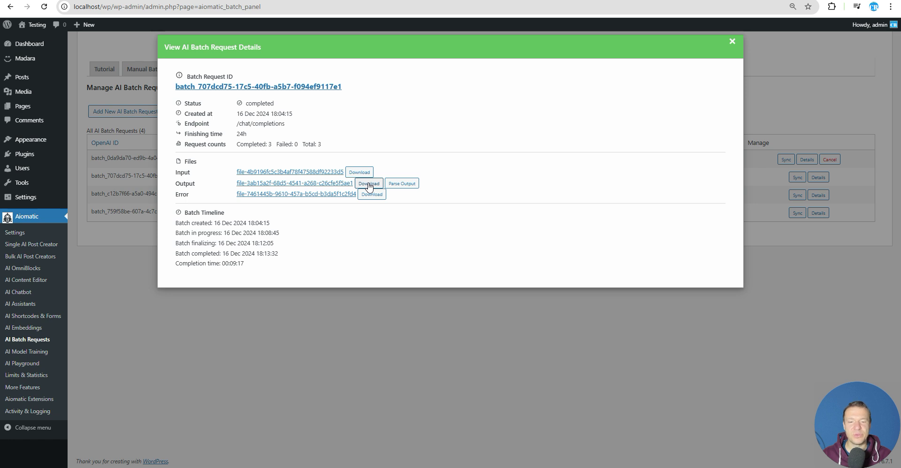
{"action": "left_click", "coordinate": [732, 42]}
{"action": "left_click", "coordinate": [43, 6]}
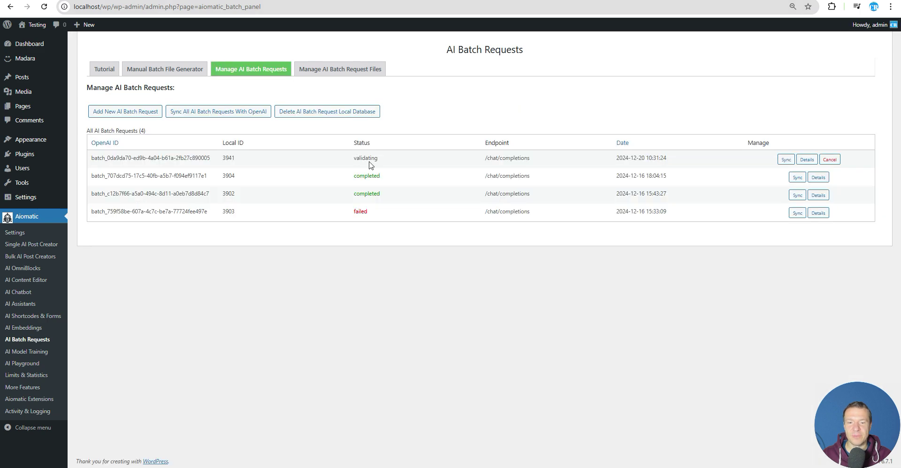
- Confirm after a reload that batch 3941 still shows validating, then open the completed 16 Dec batch's details
{"action": "double_click", "coordinate": [371, 159]}
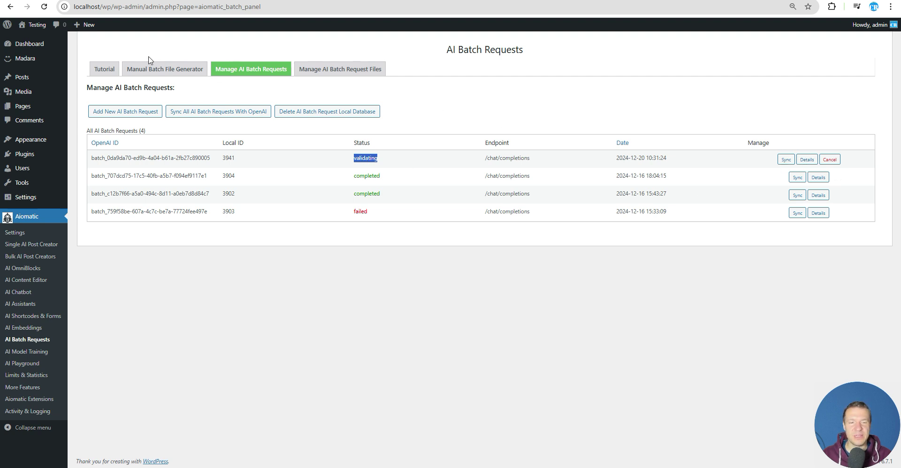
{"action": "left_click", "coordinate": [43, 7]}
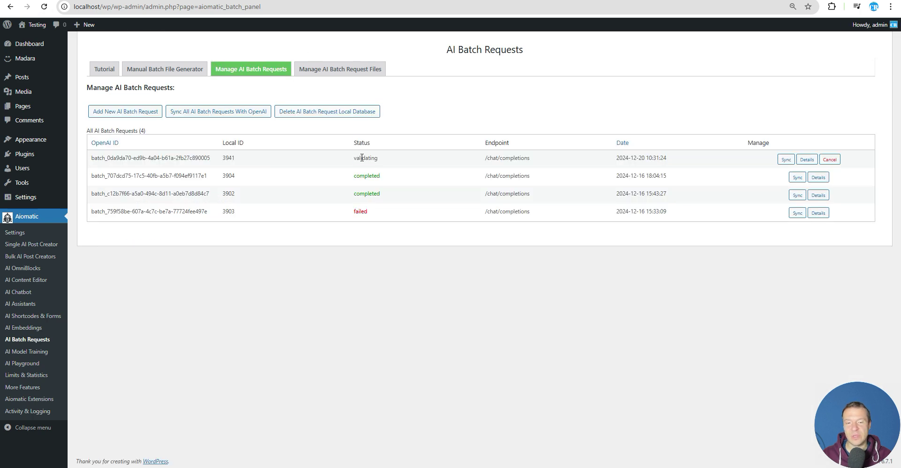
{"action": "double_click", "coordinate": [362, 158]}
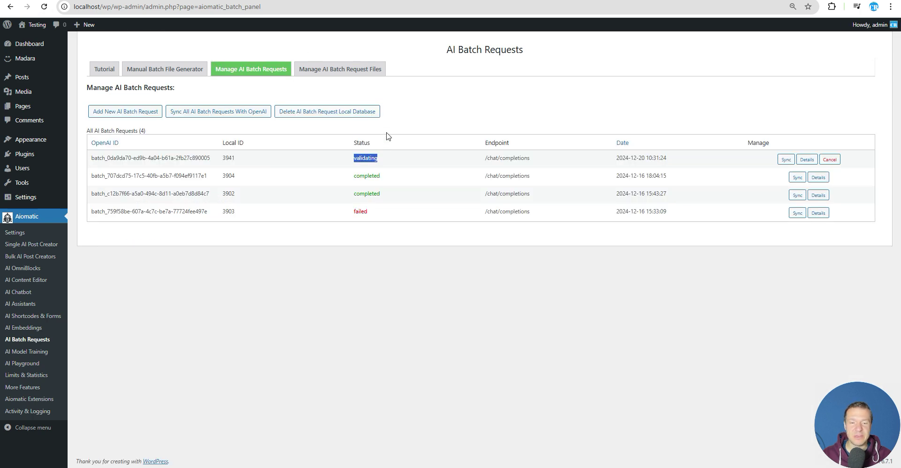
{"action": "left_click", "coordinate": [818, 178]}
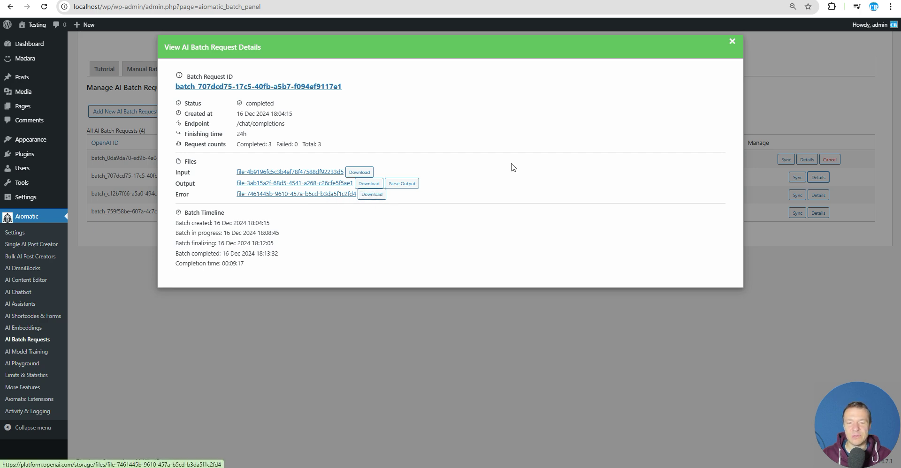
- Close the batch details, reload, and verify new batch 3941 is still validating
{"action": "left_click", "coordinate": [731, 41]}
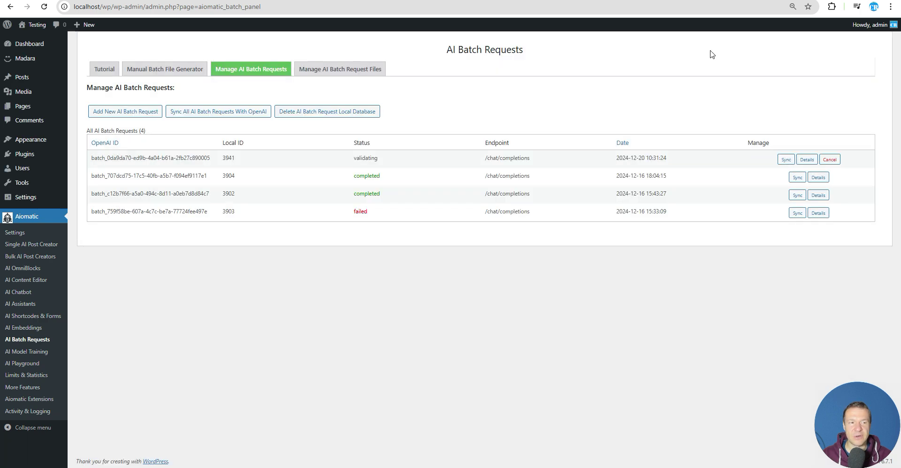
{"action": "left_click", "coordinate": [44, 6]}
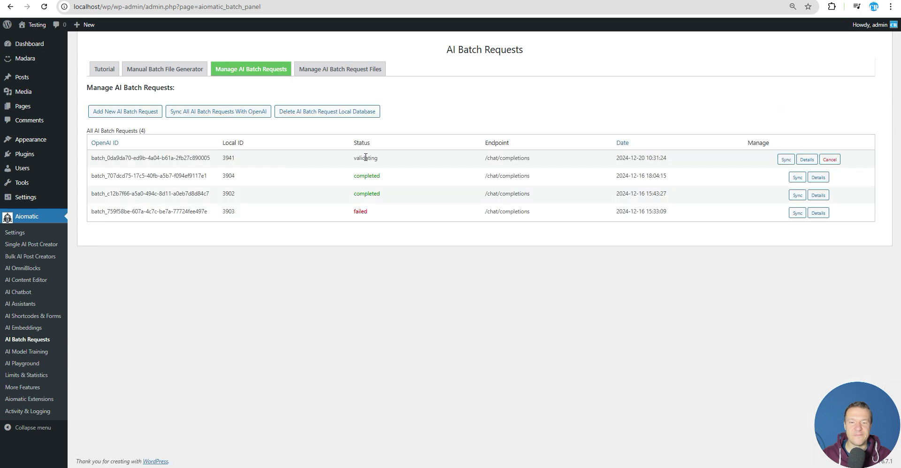
{"action": "double_click", "coordinate": [367, 158]}
{"action": "left_click", "coordinate": [398, 105]}
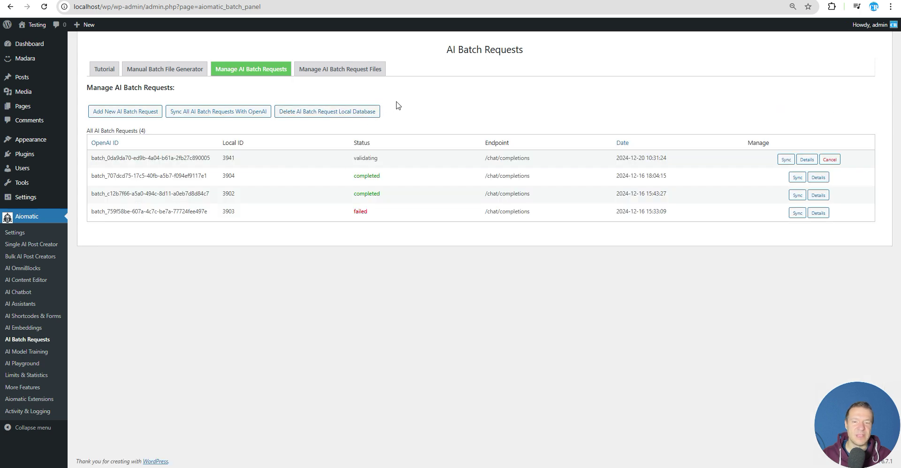